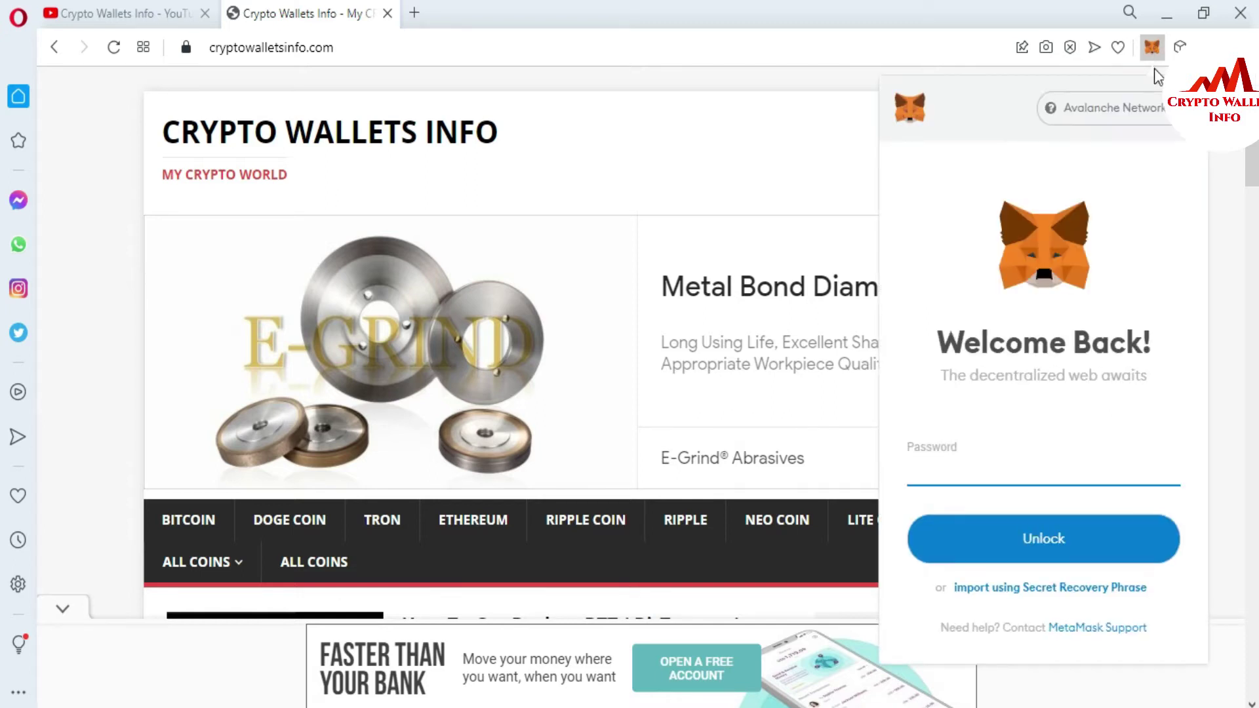
Enter the wallet password, fix it after a failed attempt, and unlock to show 0 AVAX.
left_click(964, 473)
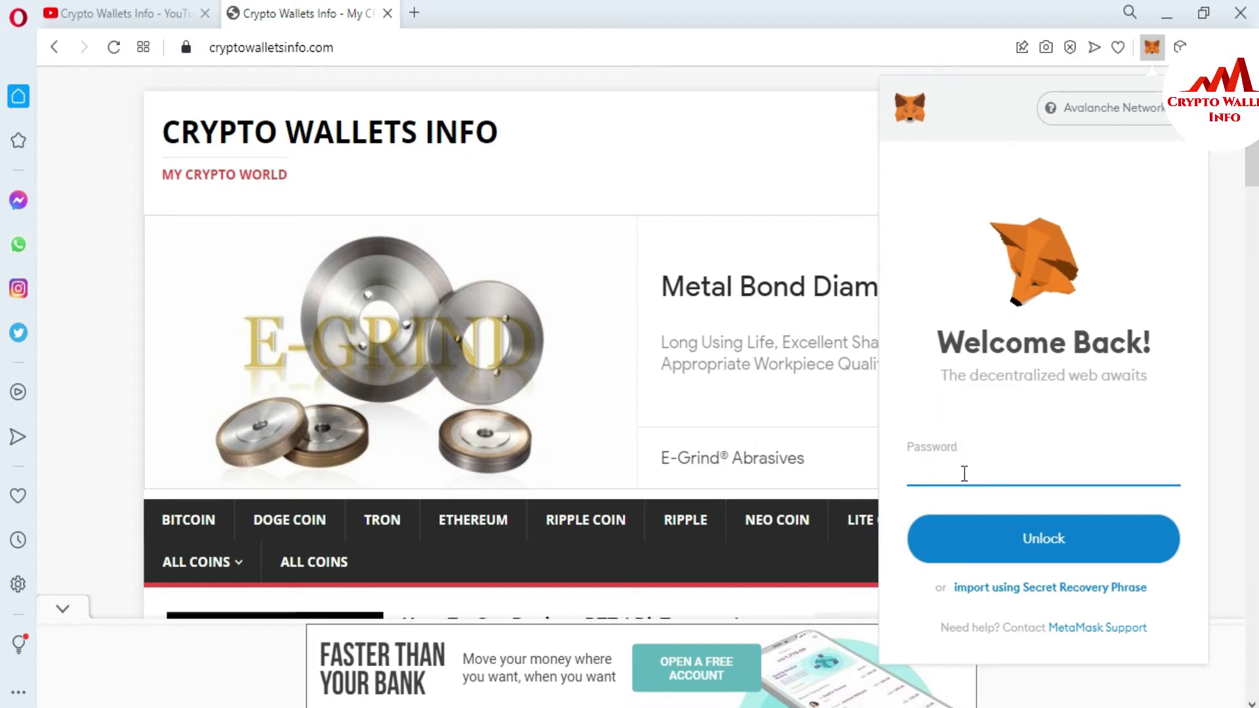
type("*")
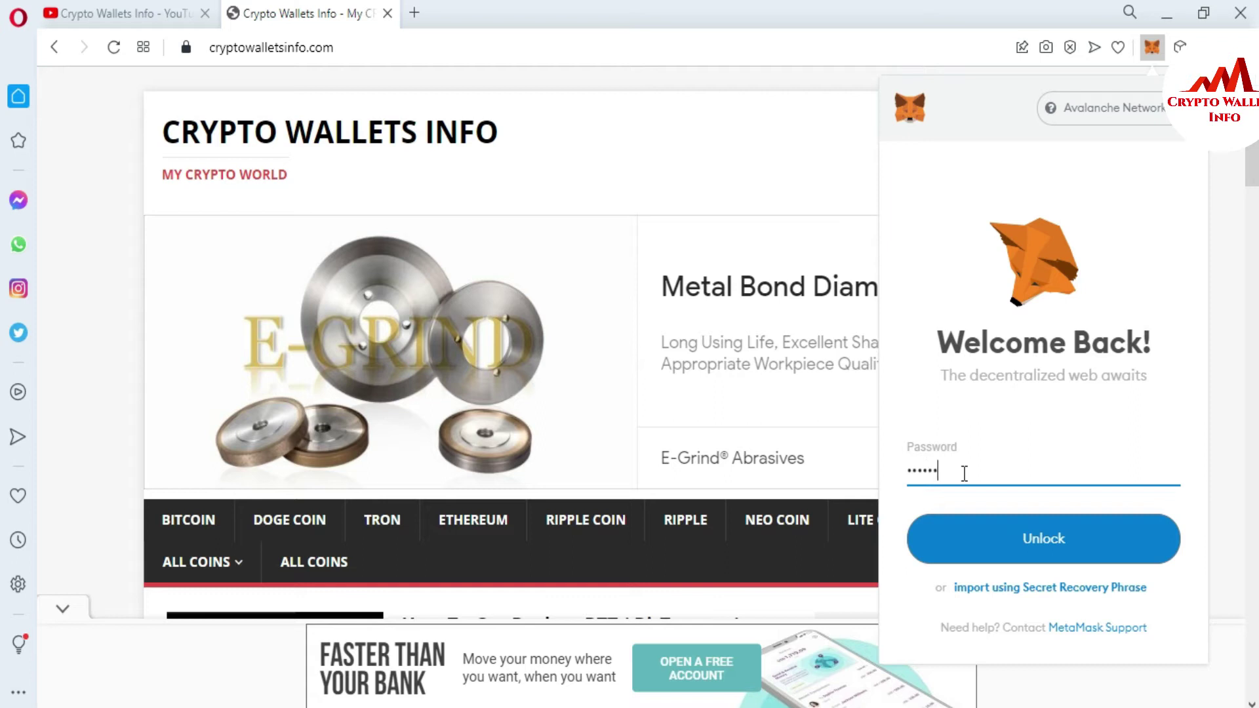
type("****************")
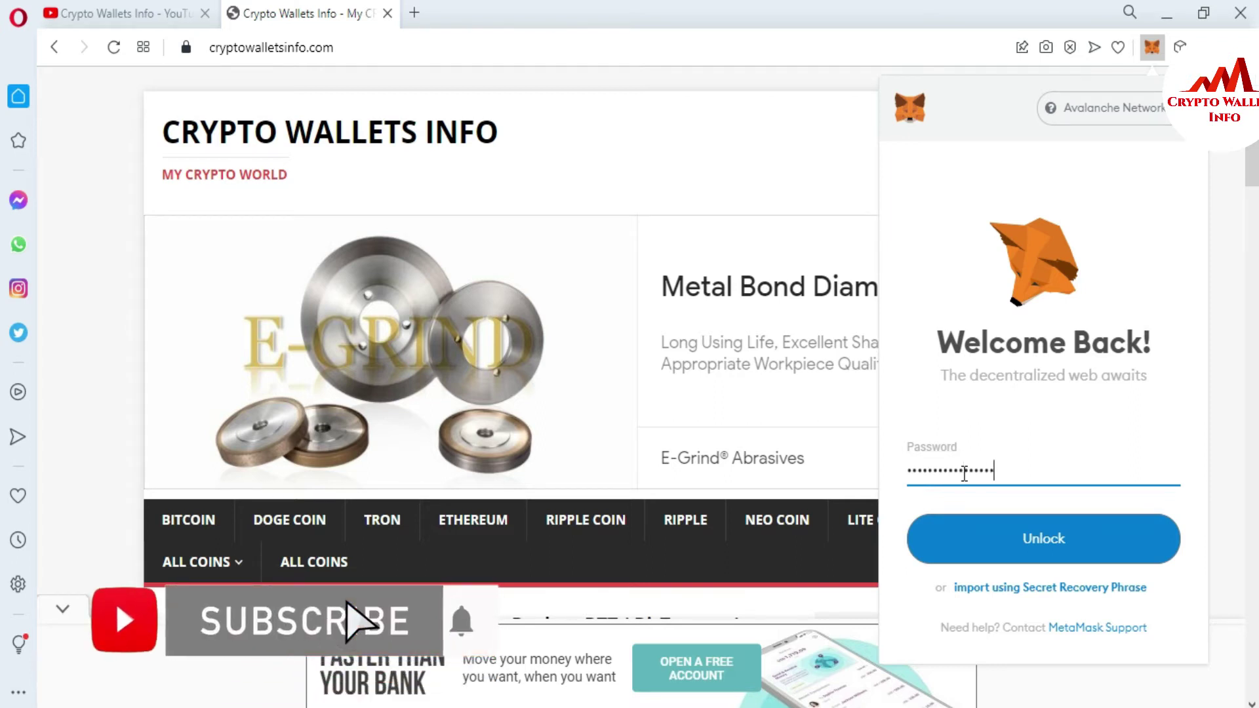
left_click(1044, 539)
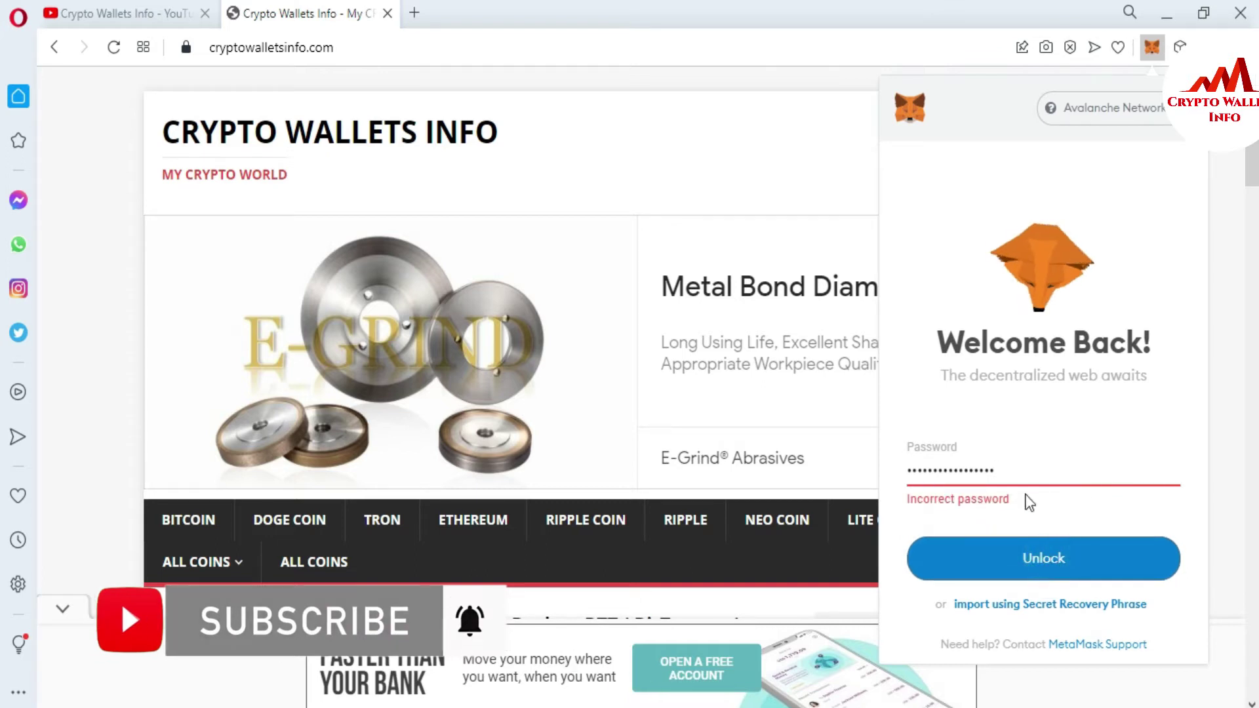
left_click(1023, 467)
key("BackSpace")
key("BackSpace")
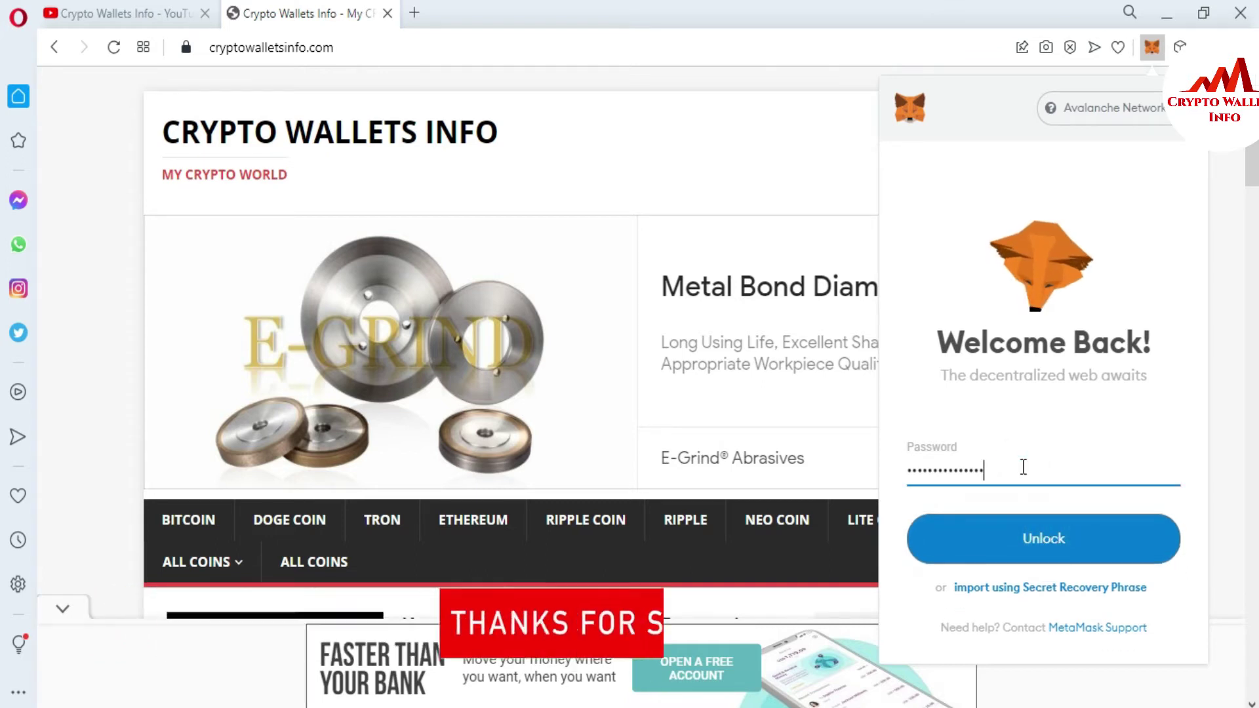
left_click(1034, 538)
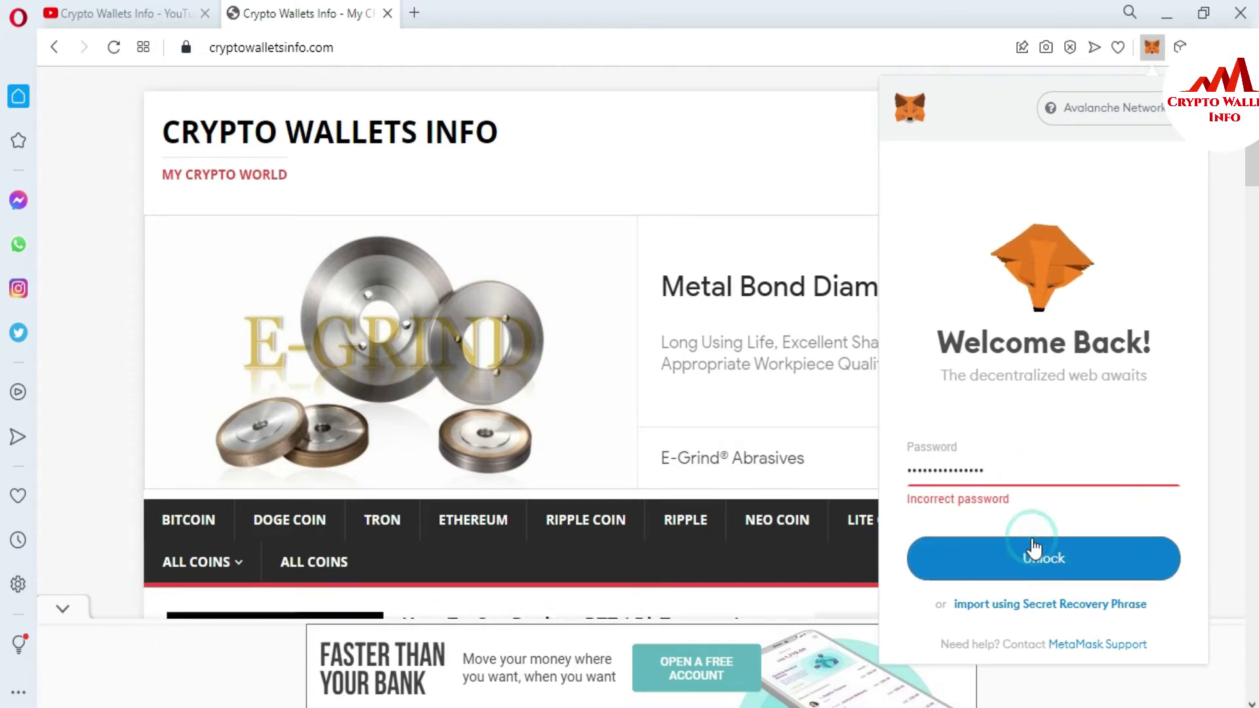
double_click(1003, 466)
type("a")
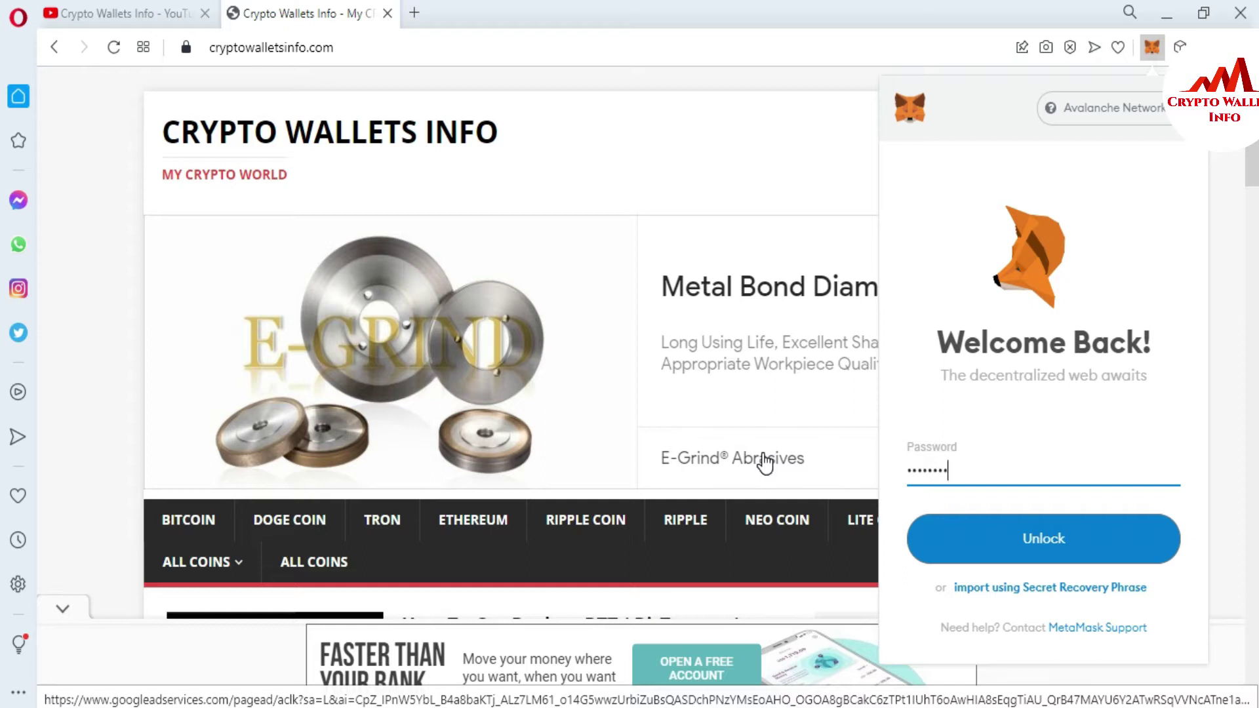
type("••••••••")
left_click(1080, 528)
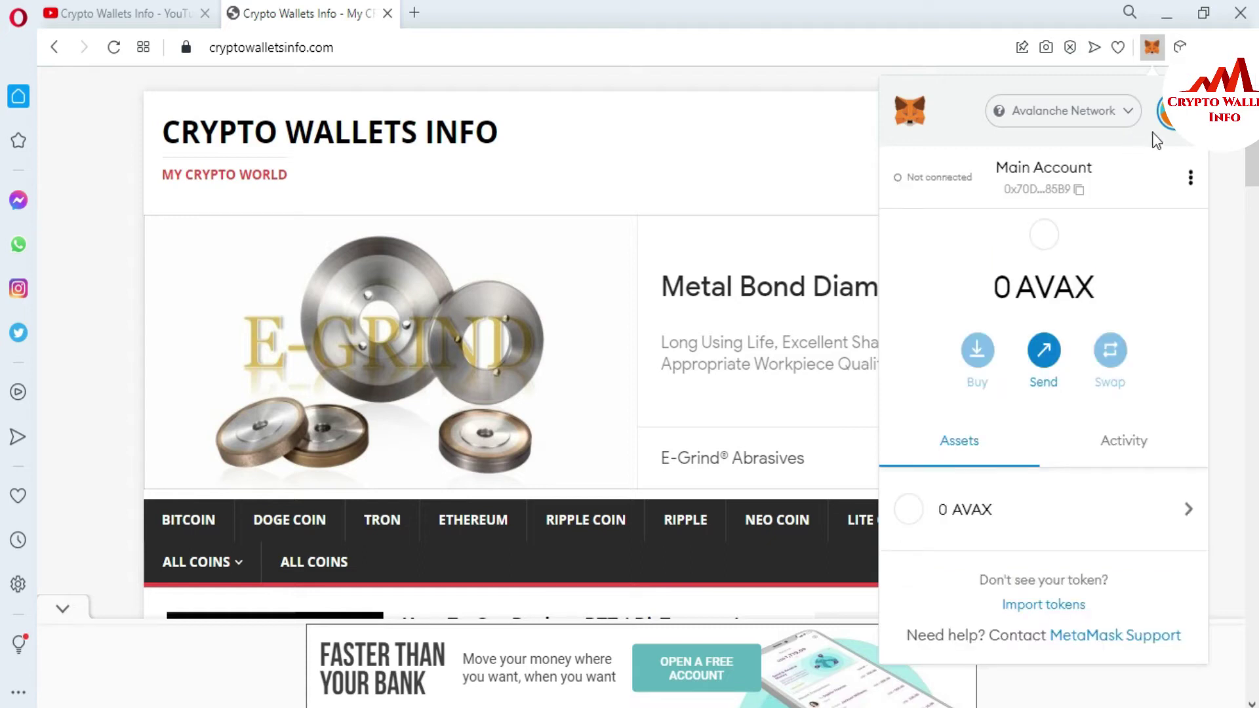
Expand the Main Account into a full browser tab and check the networks, keeping Avalanche Network.
left_click(1190, 177)
left_click(1053, 276)
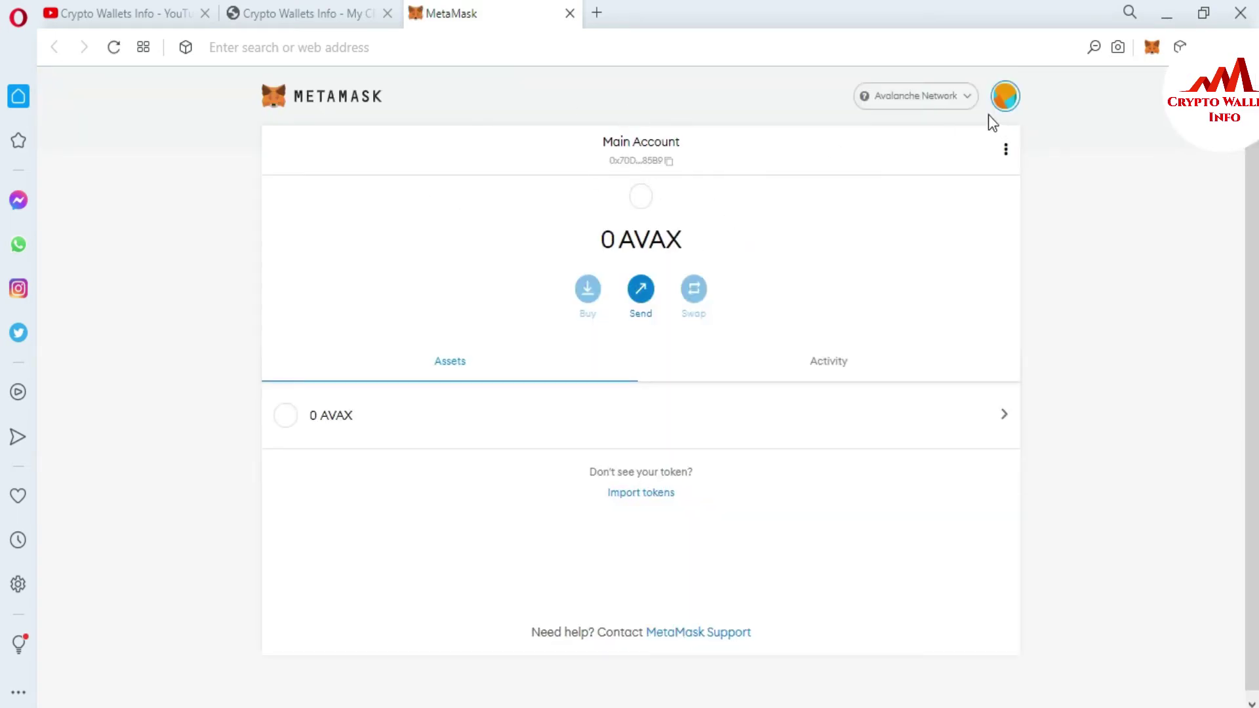
left_click(969, 99)
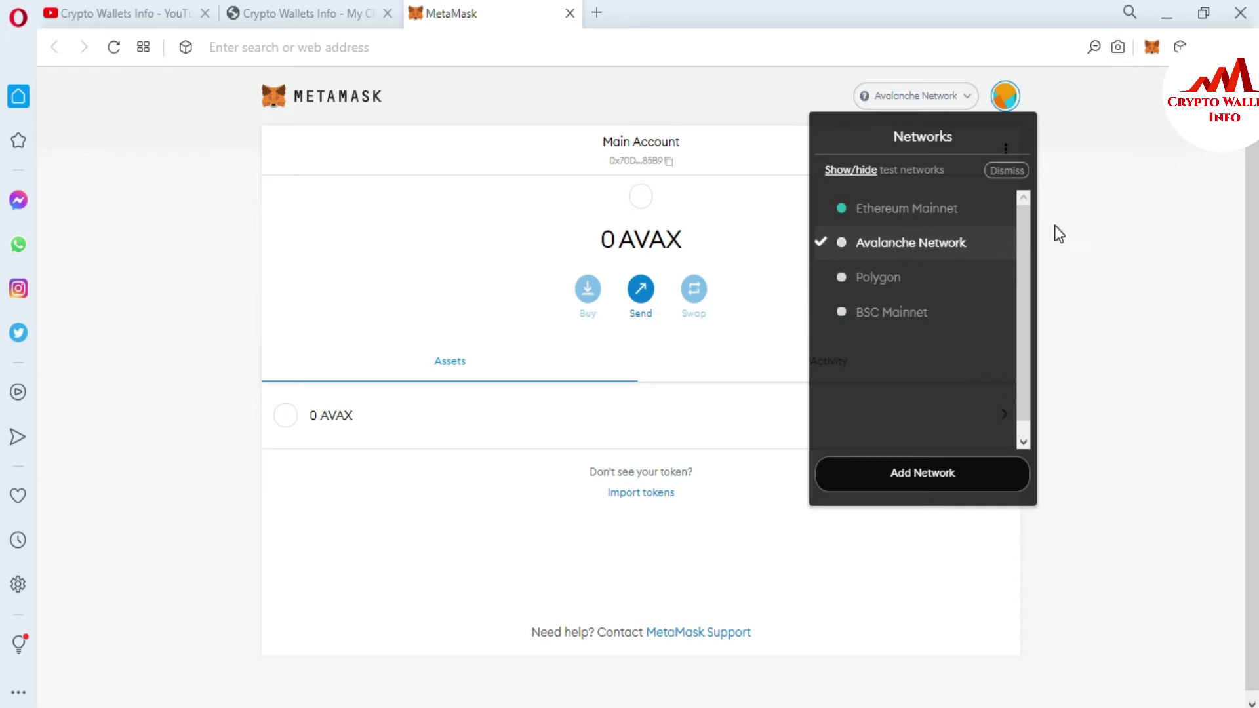
left_click(1131, 228)
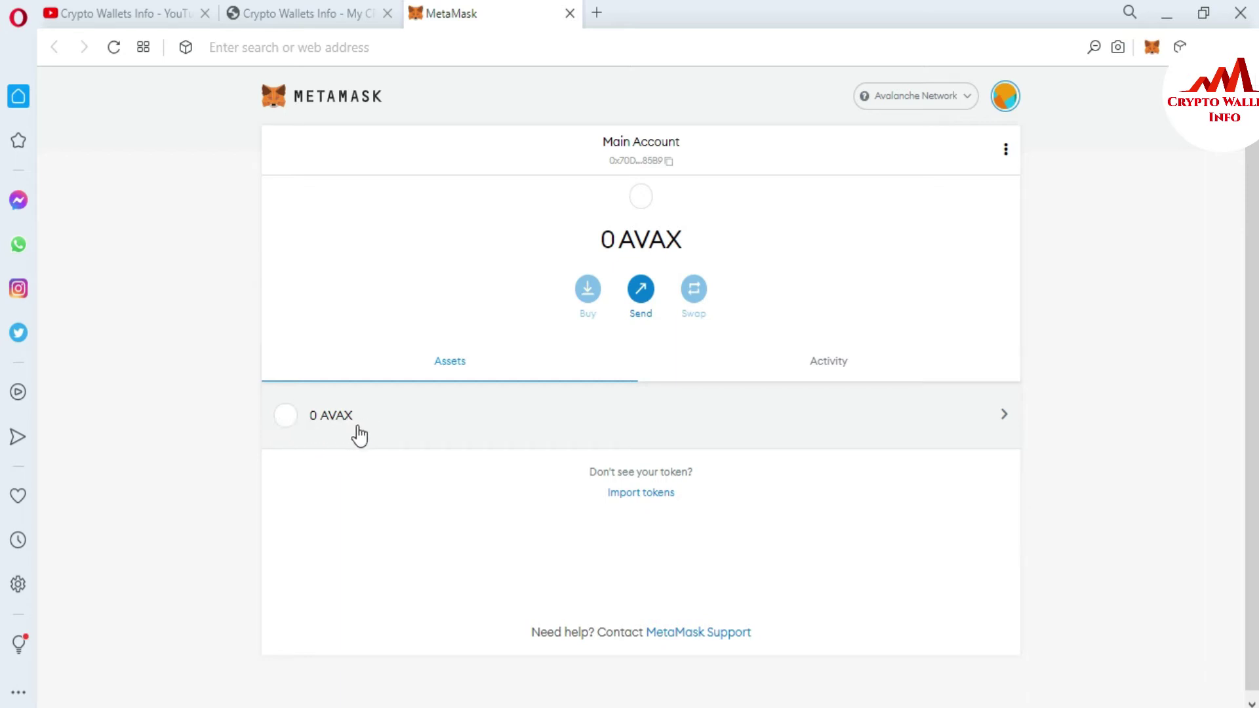
Load coinmarketcap.com in a new browser tab and scroll through today's prices by market cap.
left_click(597, 13)
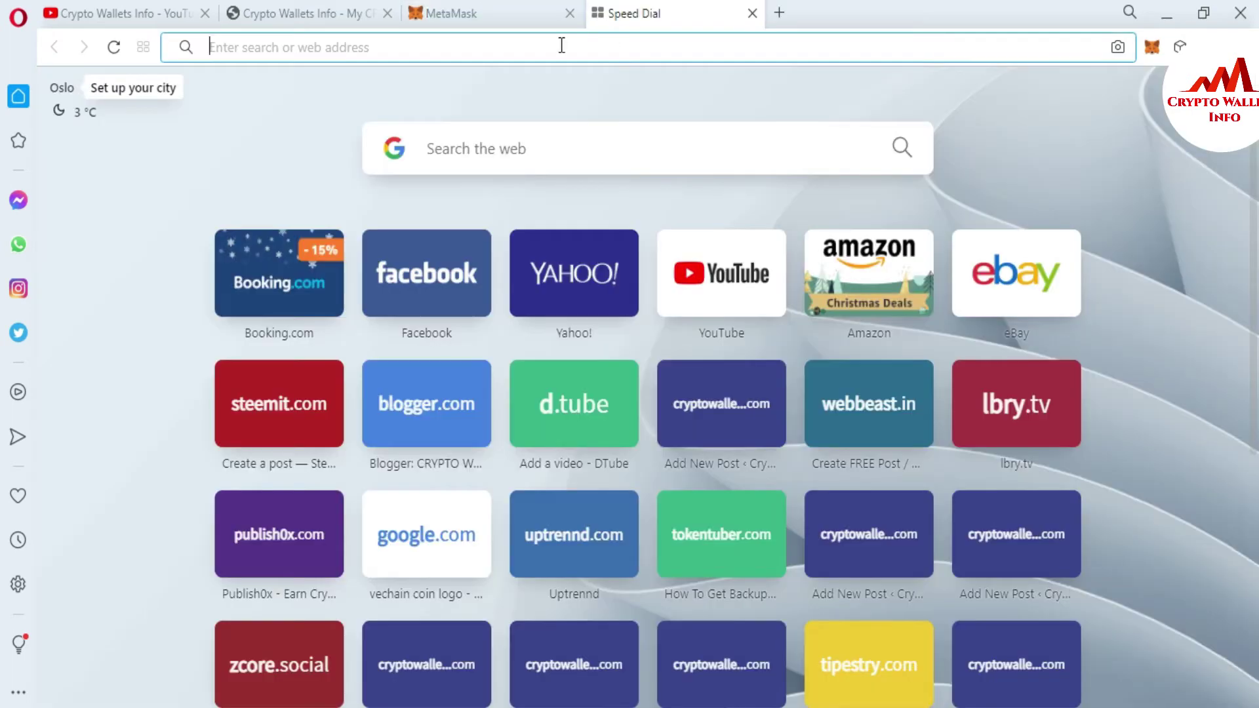
left_click(561, 41)
type("coin")
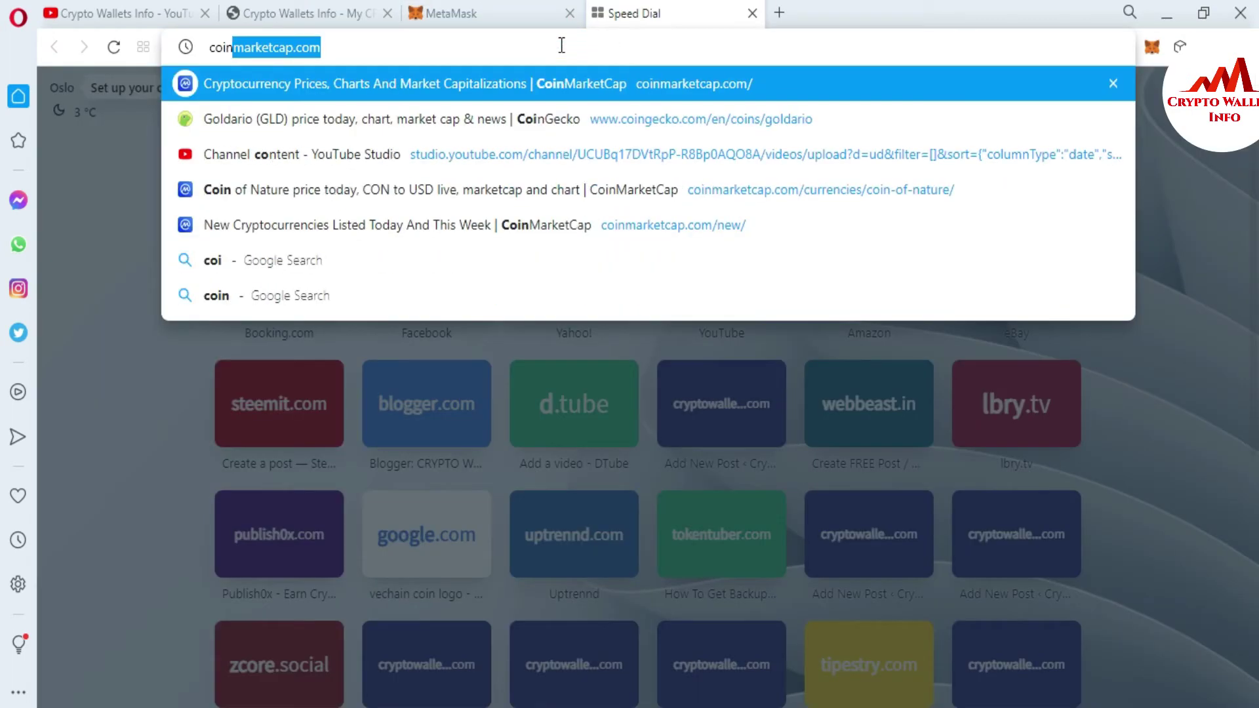
left_click(560, 83)
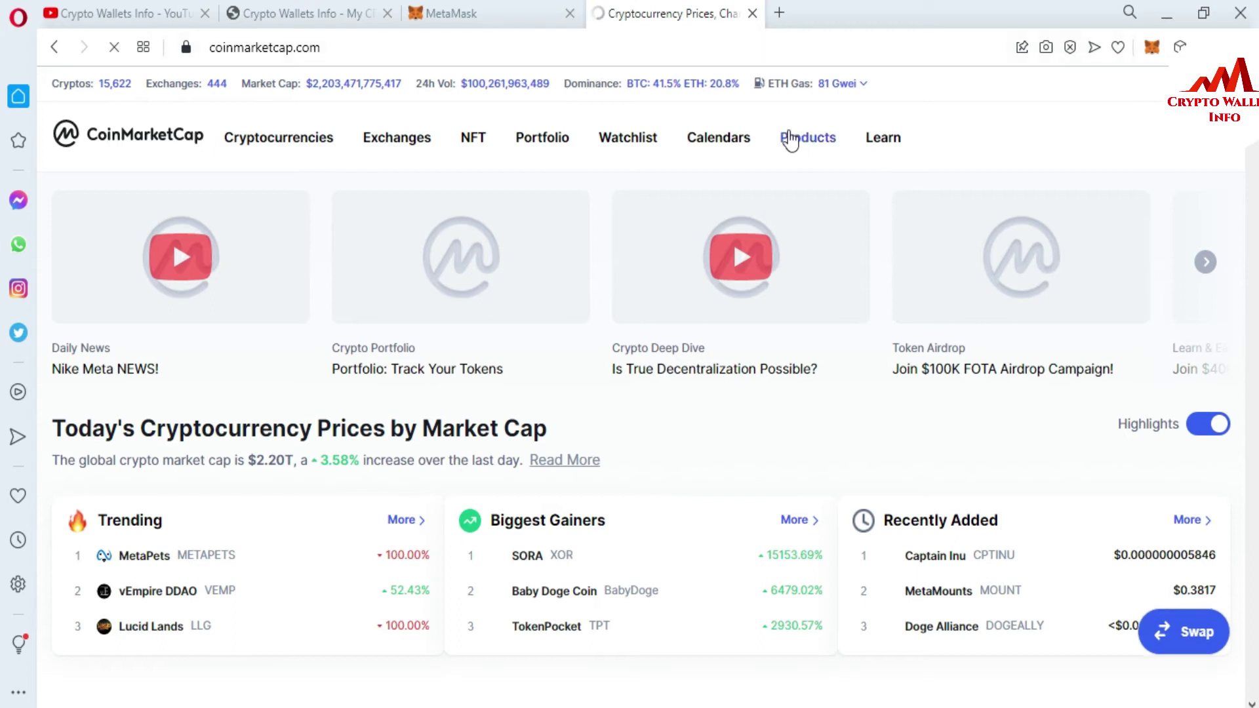
mouse_move(793, 135)
scroll(5, 125, "down", 7)
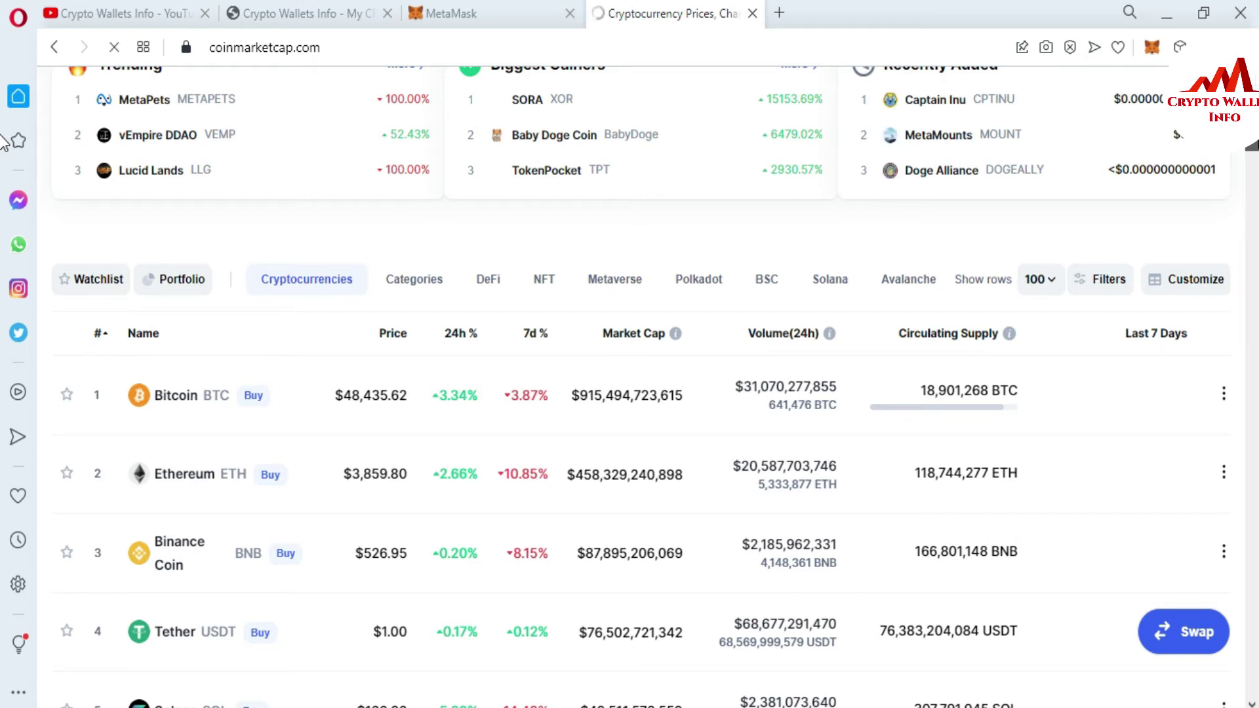
scroll(3, 131, "up", 7)
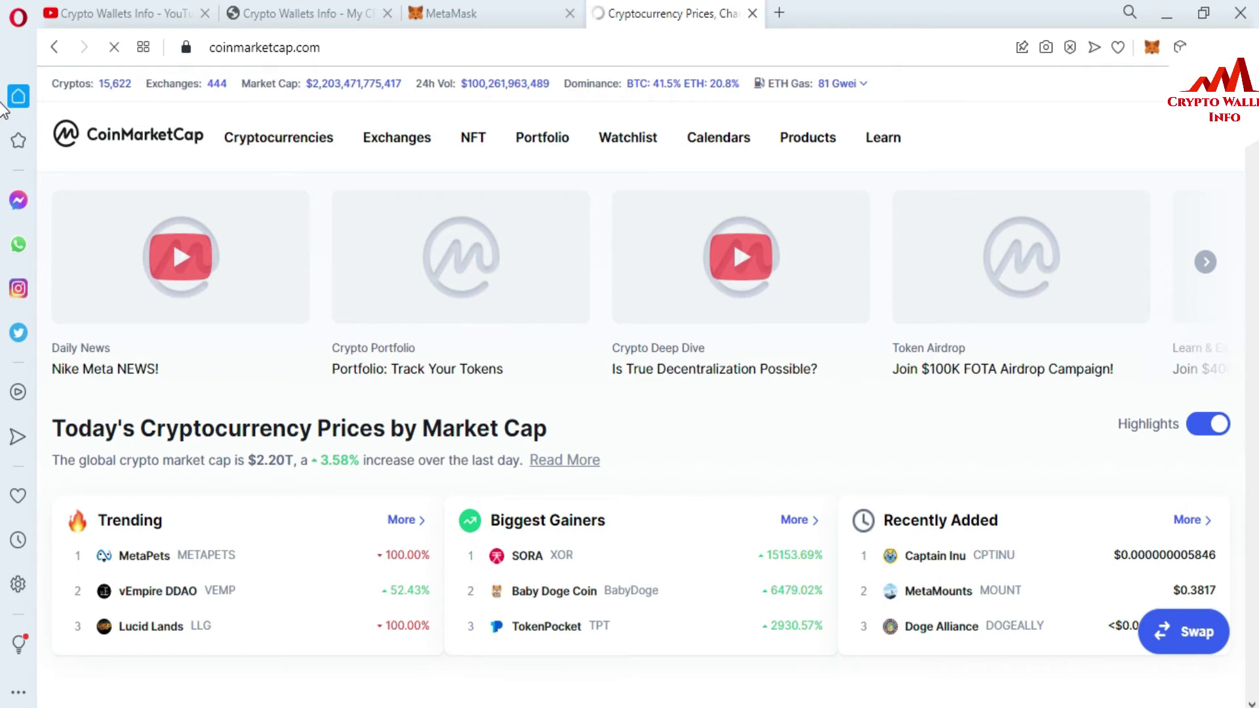
scroll(5, 126, "down", 3)
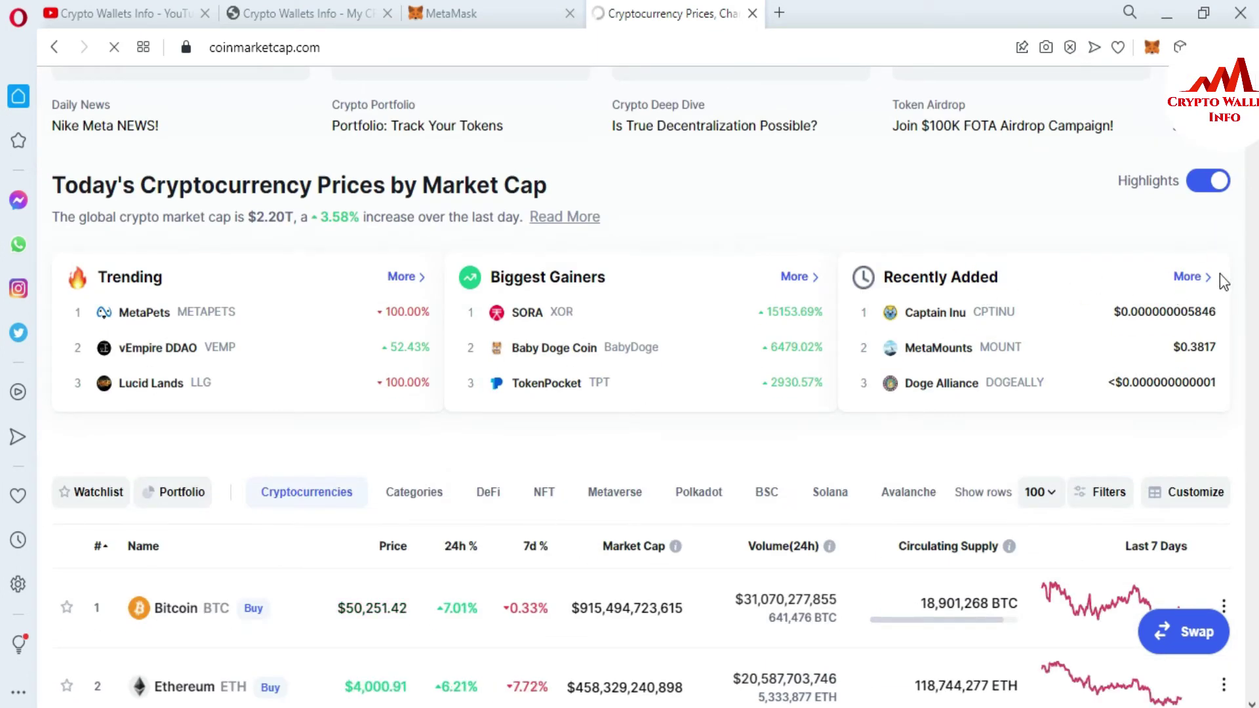
left_click(1195, 278)
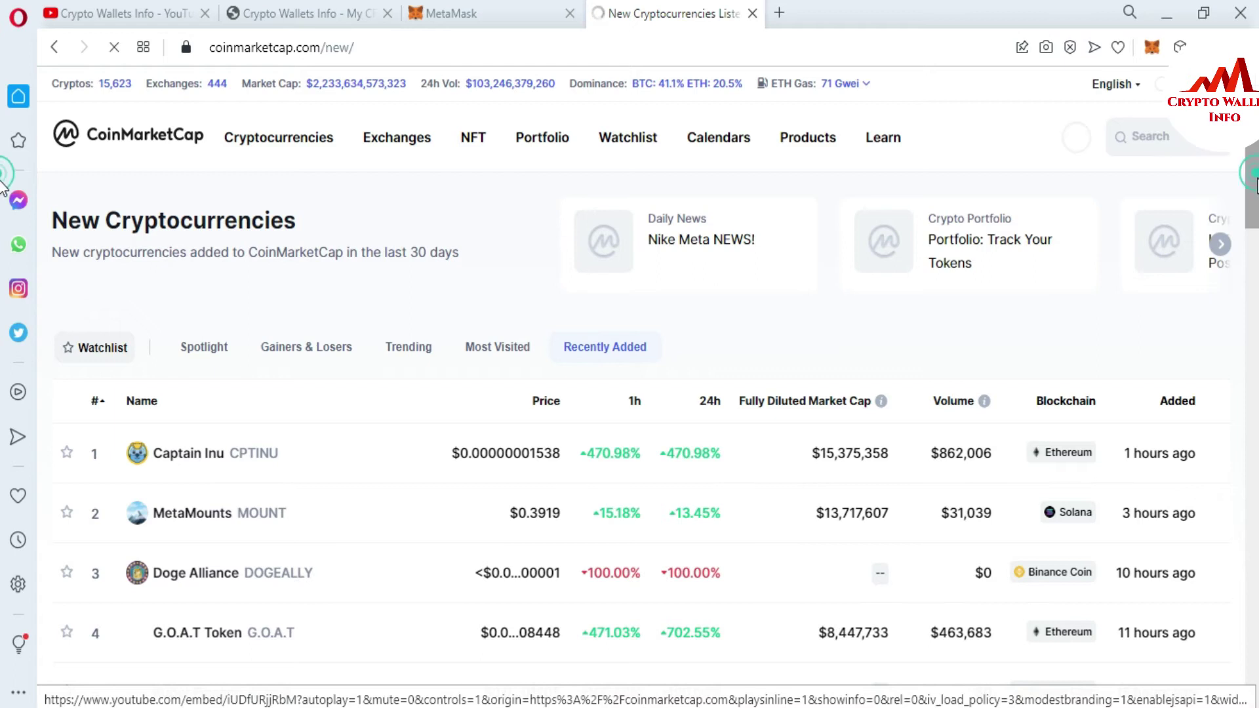
scroll(590, 327, "down", 3)
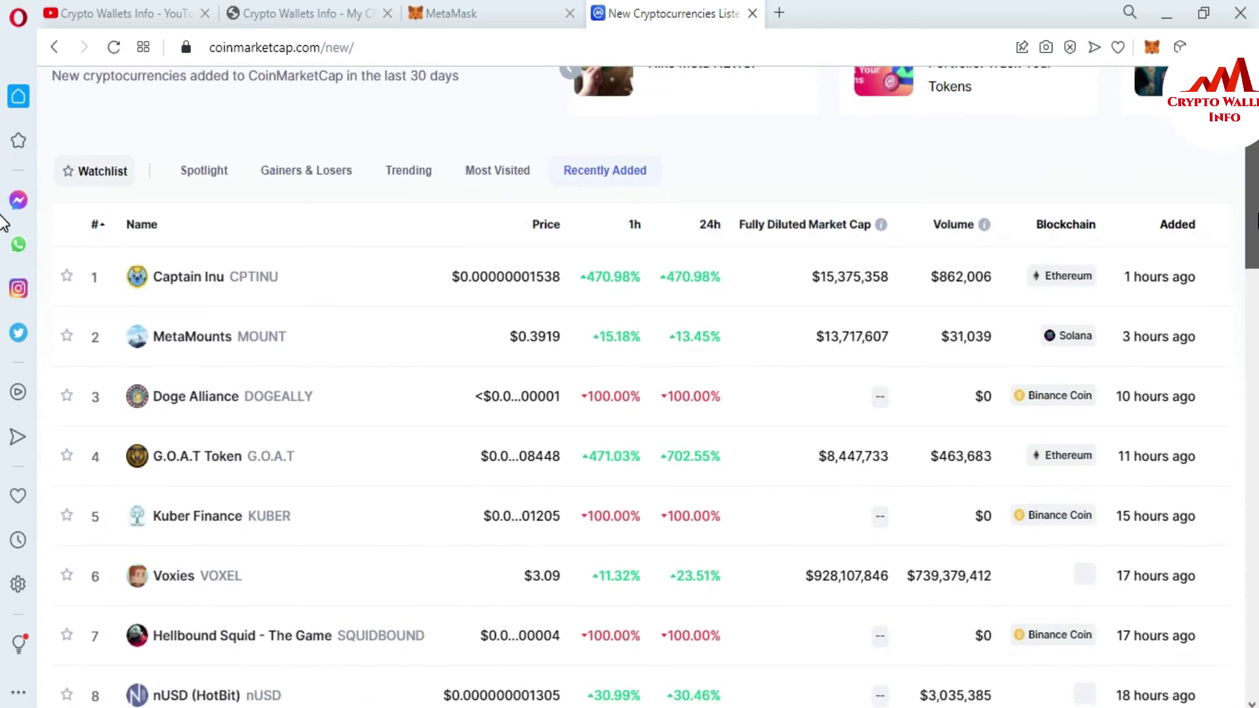
scroll(4, 242, "down", 3)
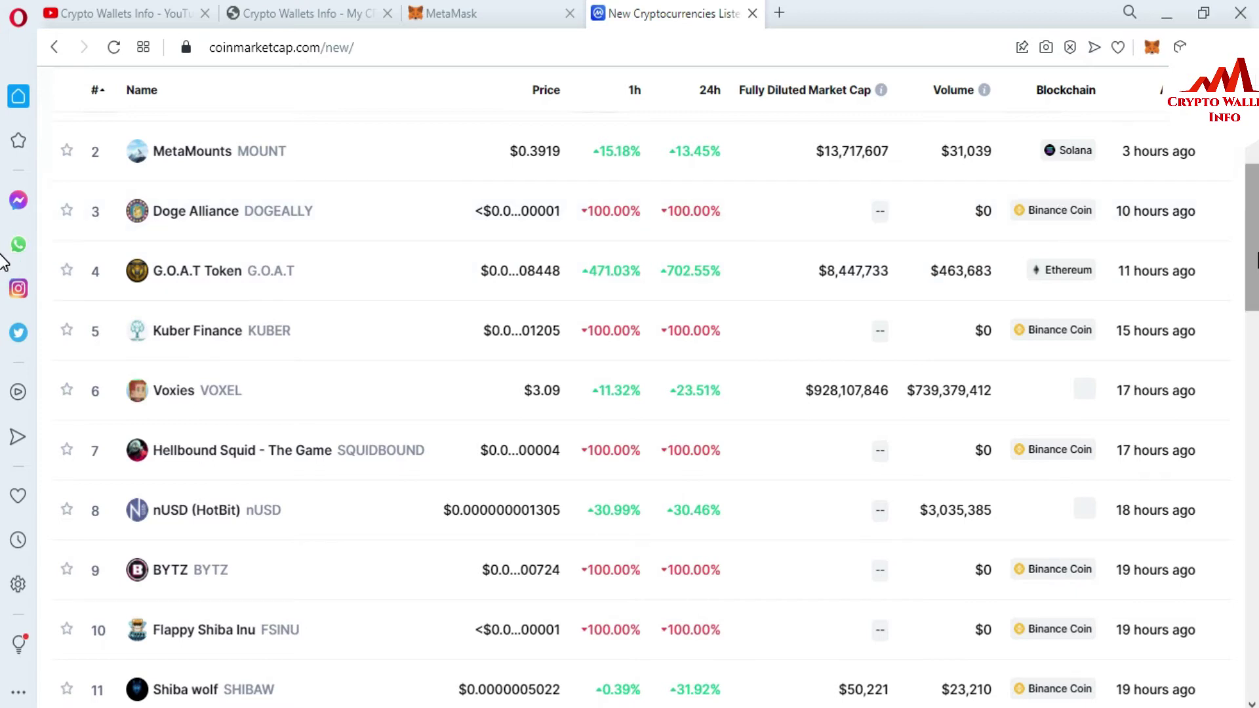
scroll(3, 275, "down", 2)
scroll(4, 295, "down", 8)
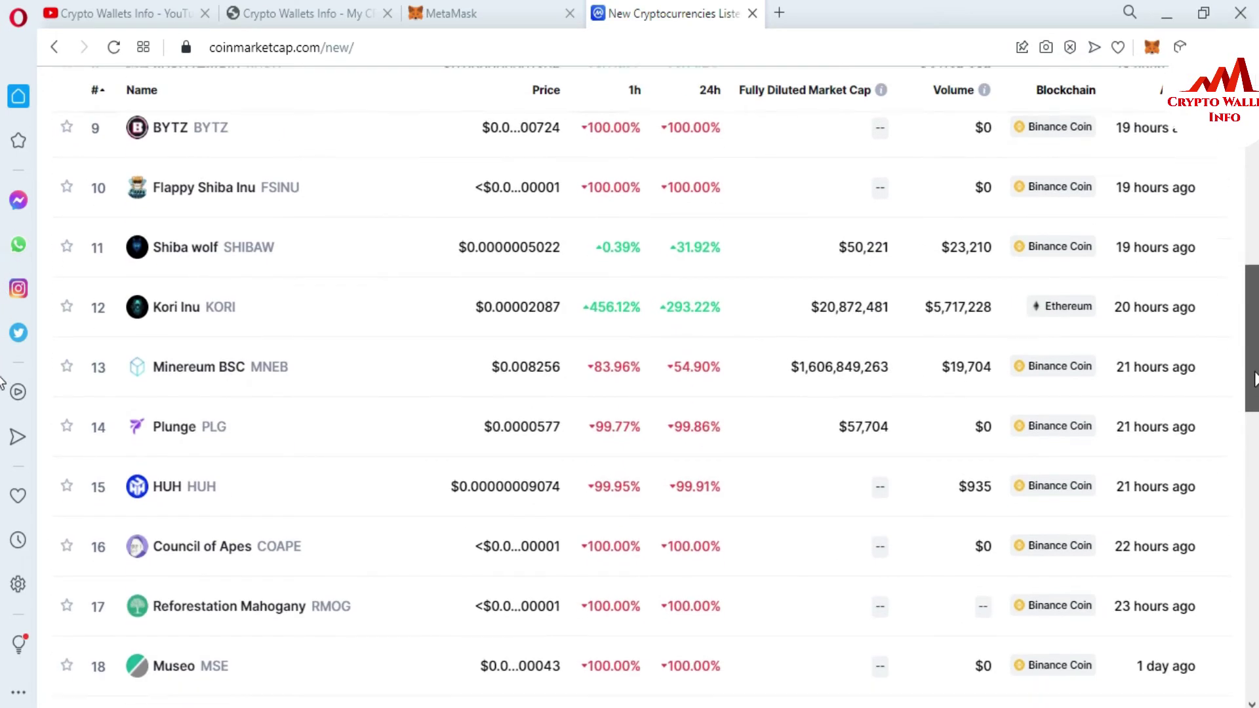
scroll(1254, 393, "down", 3)
scroll(1249, 534, "down", 5)
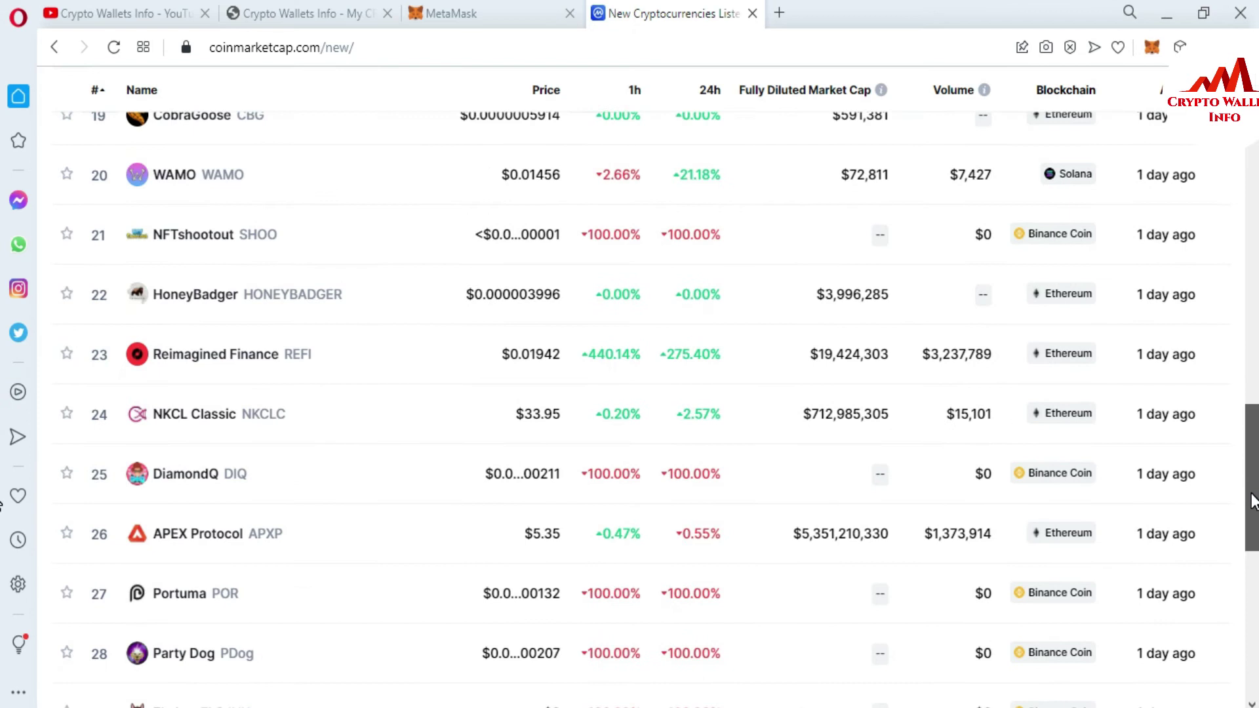
scroll(1249, 535, "down", 3)
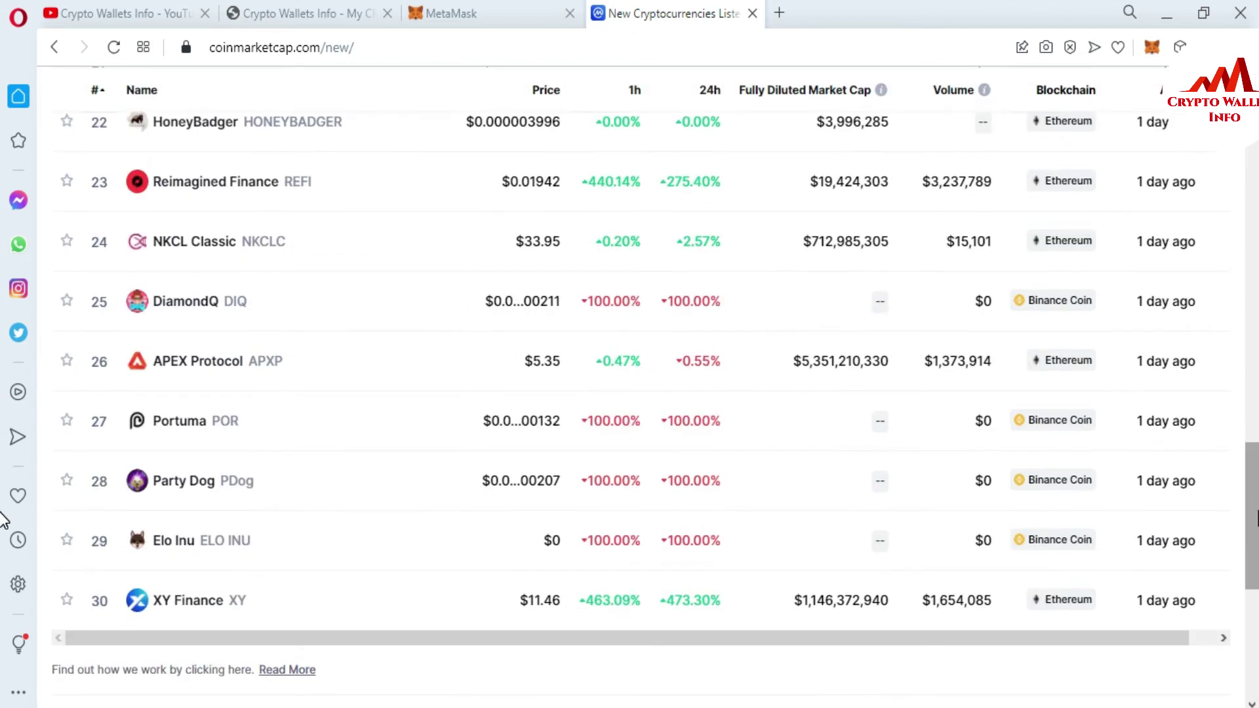
scroll(4, 516, "up", 1)
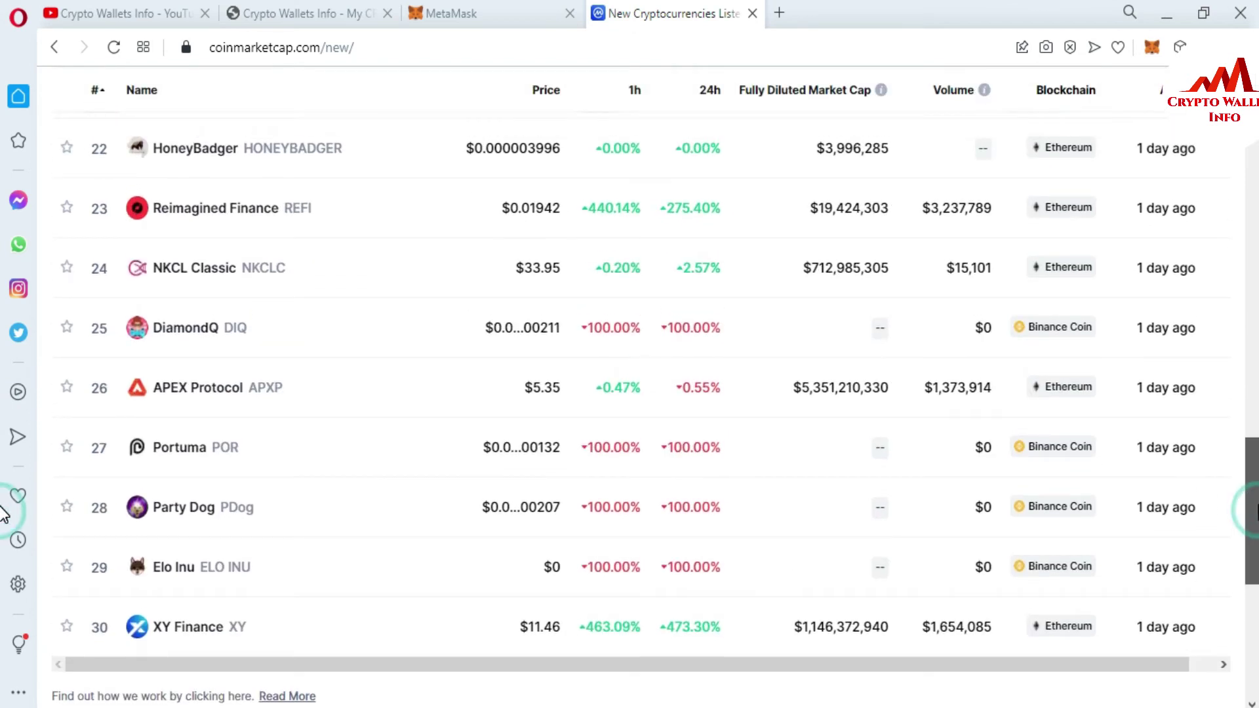
scroll(4, 516, "up", 3)
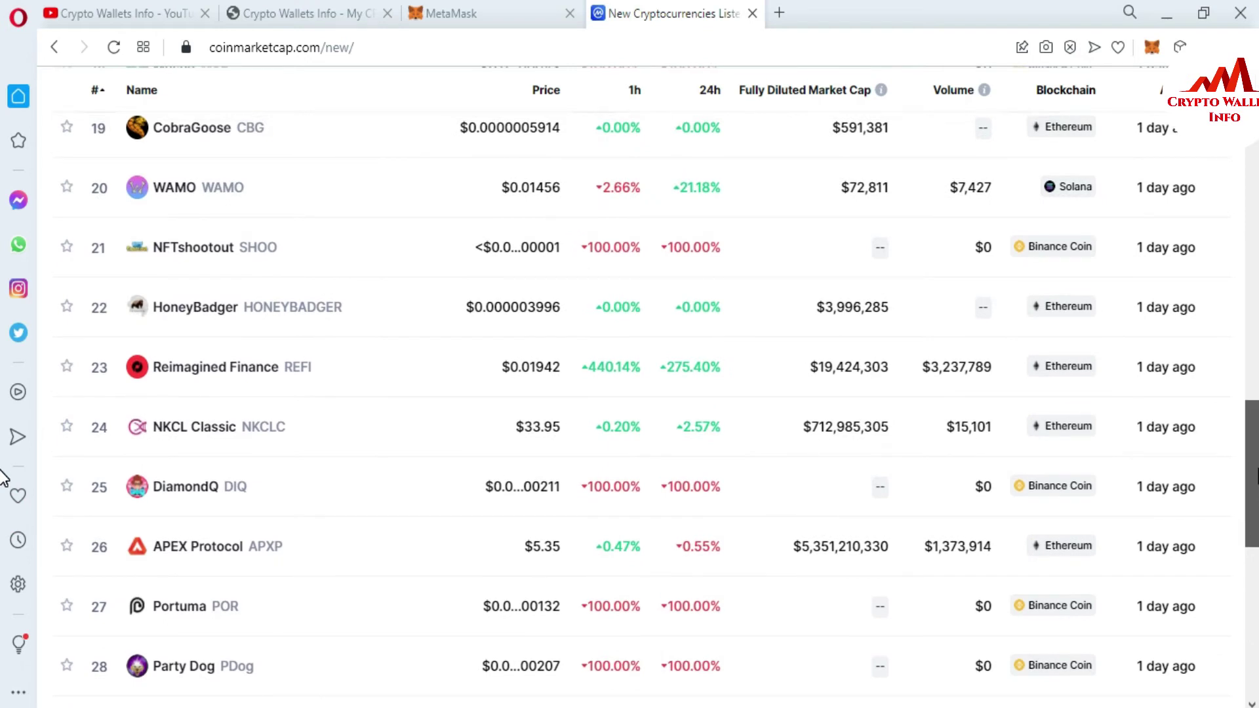
scroll(3, 479, "up", 15)
scroll(3, 209, "up", 5)
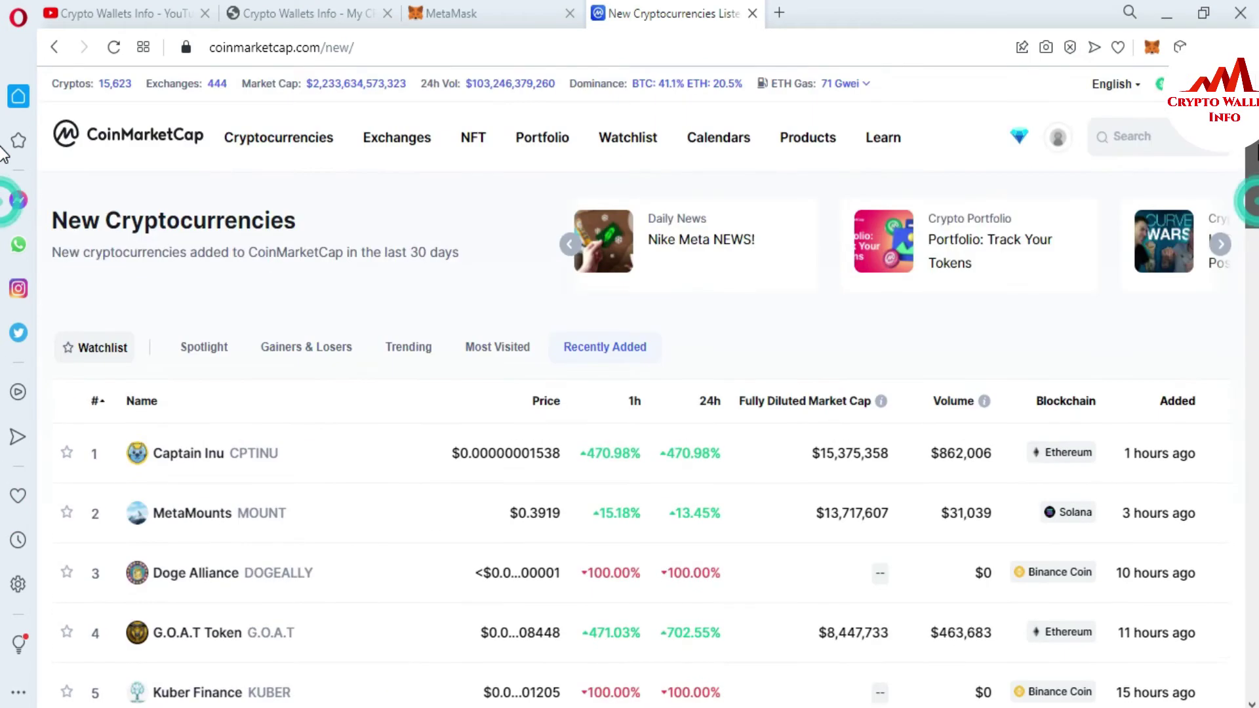
Search CoinMarketCap for 'cat' and open the CAT token page.
left_click(1134, 136)
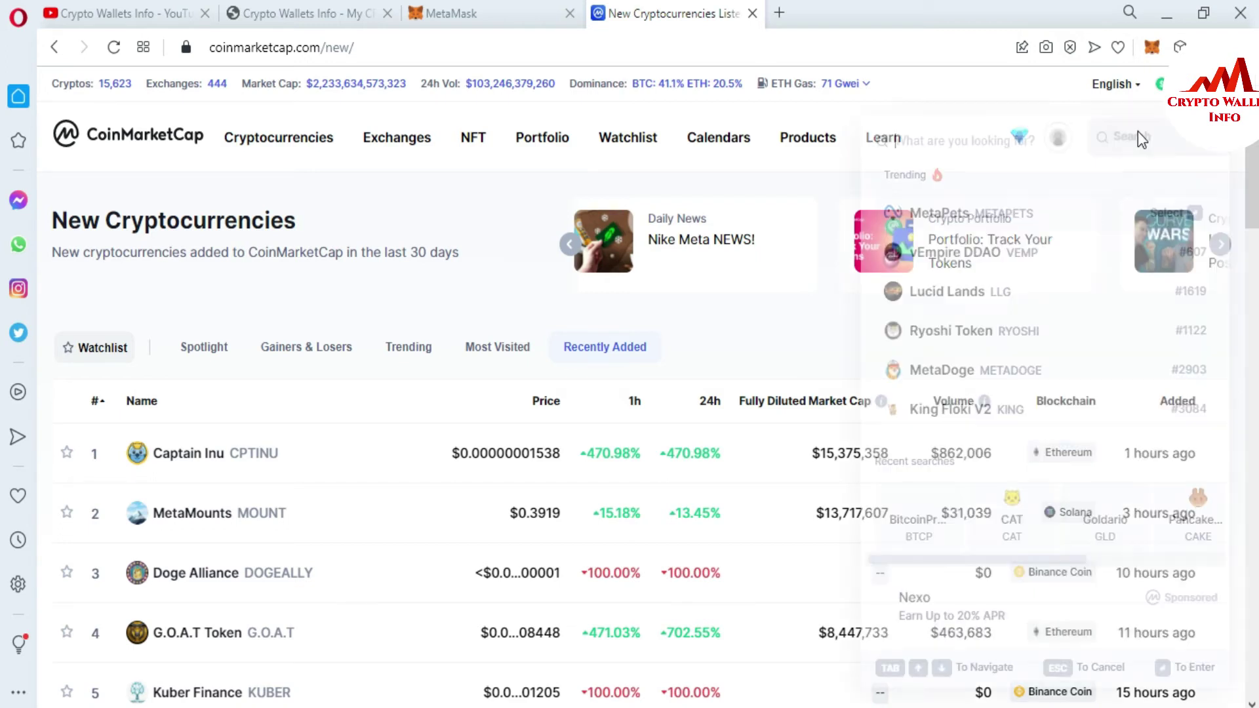
type("cat")
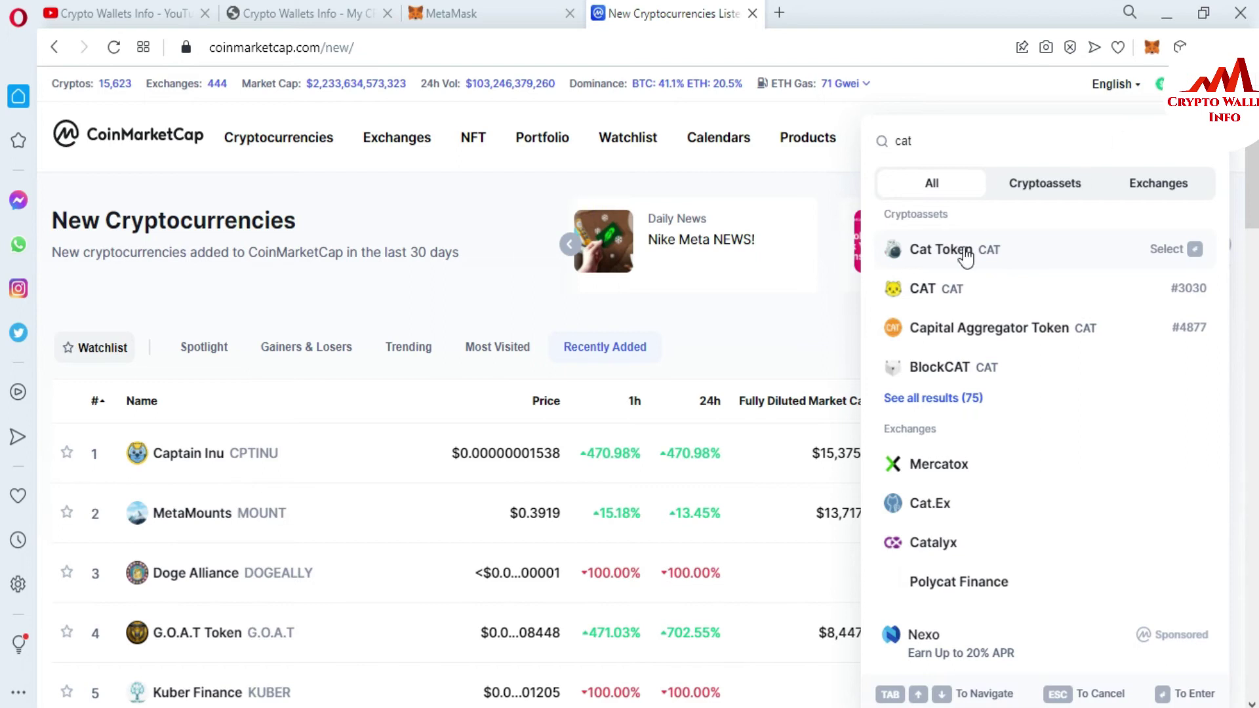
left_click(949, 286)
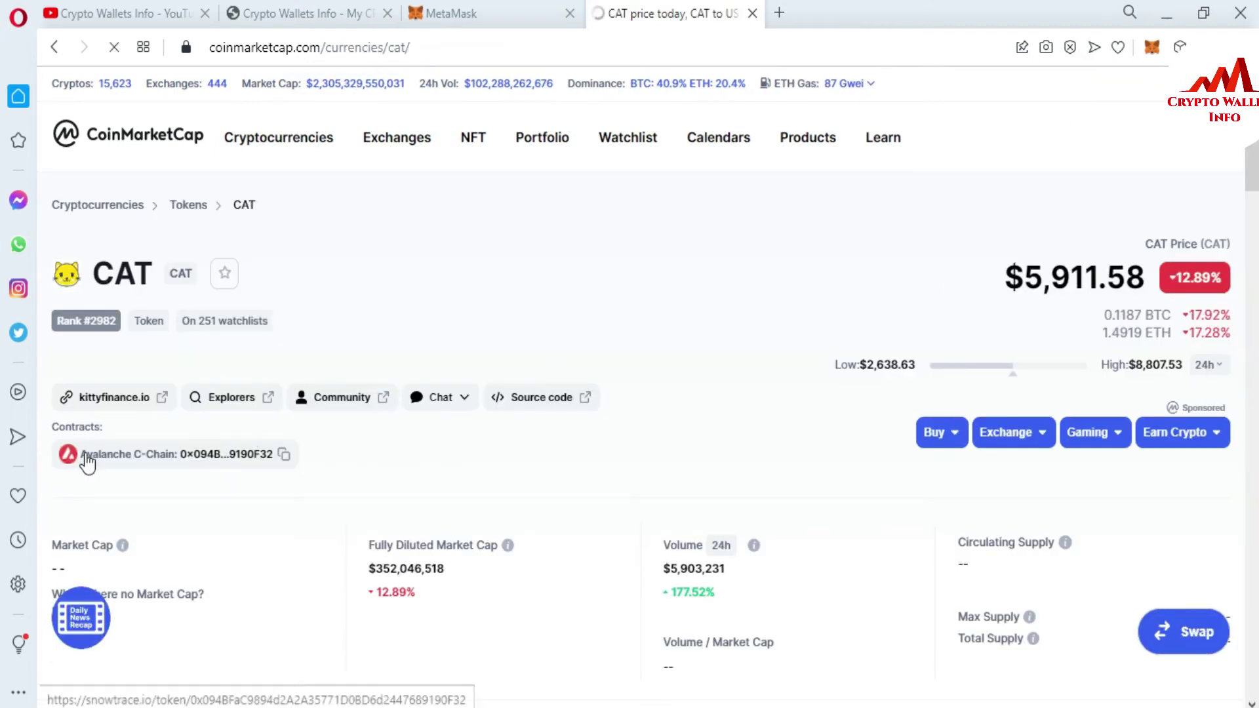
Open CAT's Avalanche C-Chain contract address on Snowtrace in a new tab.
left_click_drag(79, 462, 174, 463)
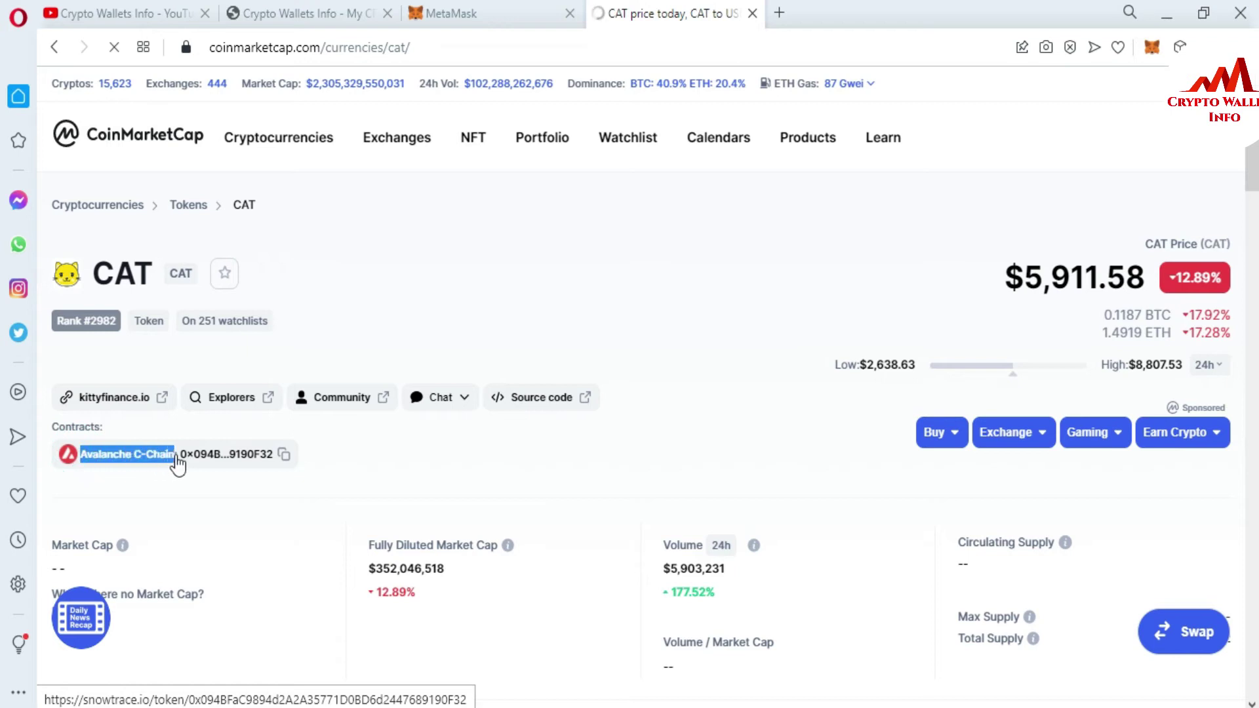
left_click(438, 457)
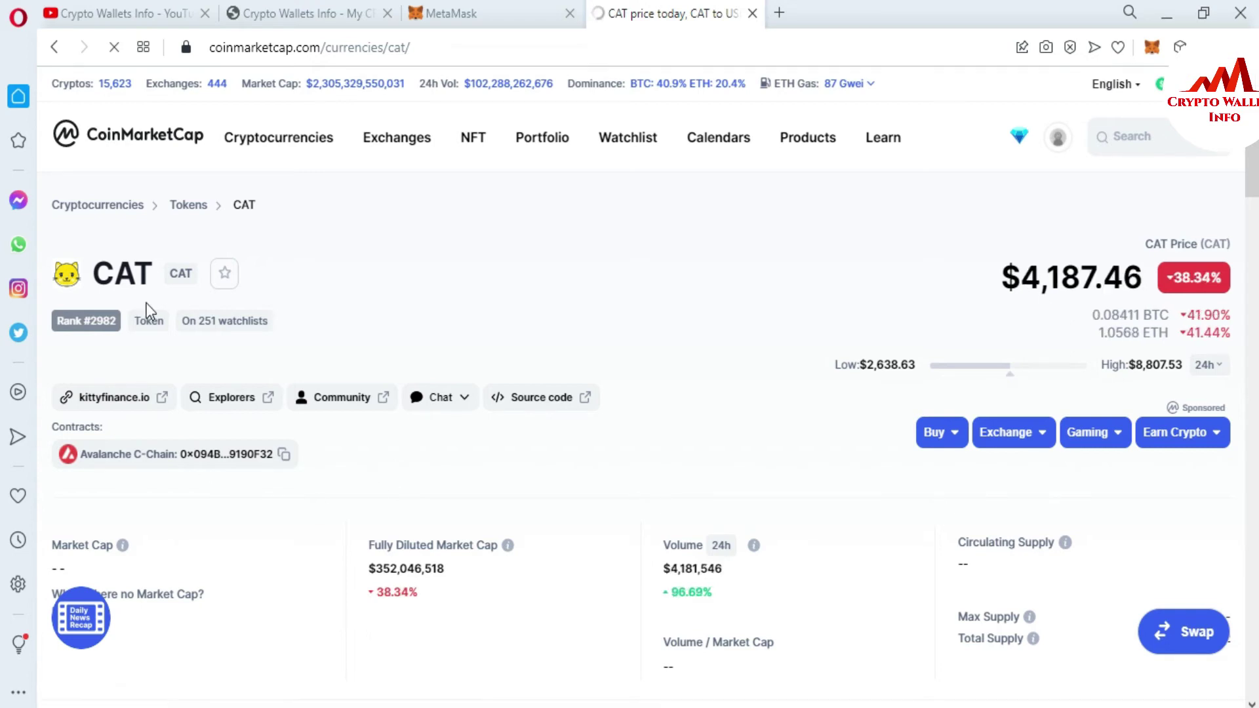
left_click(1252, 216)
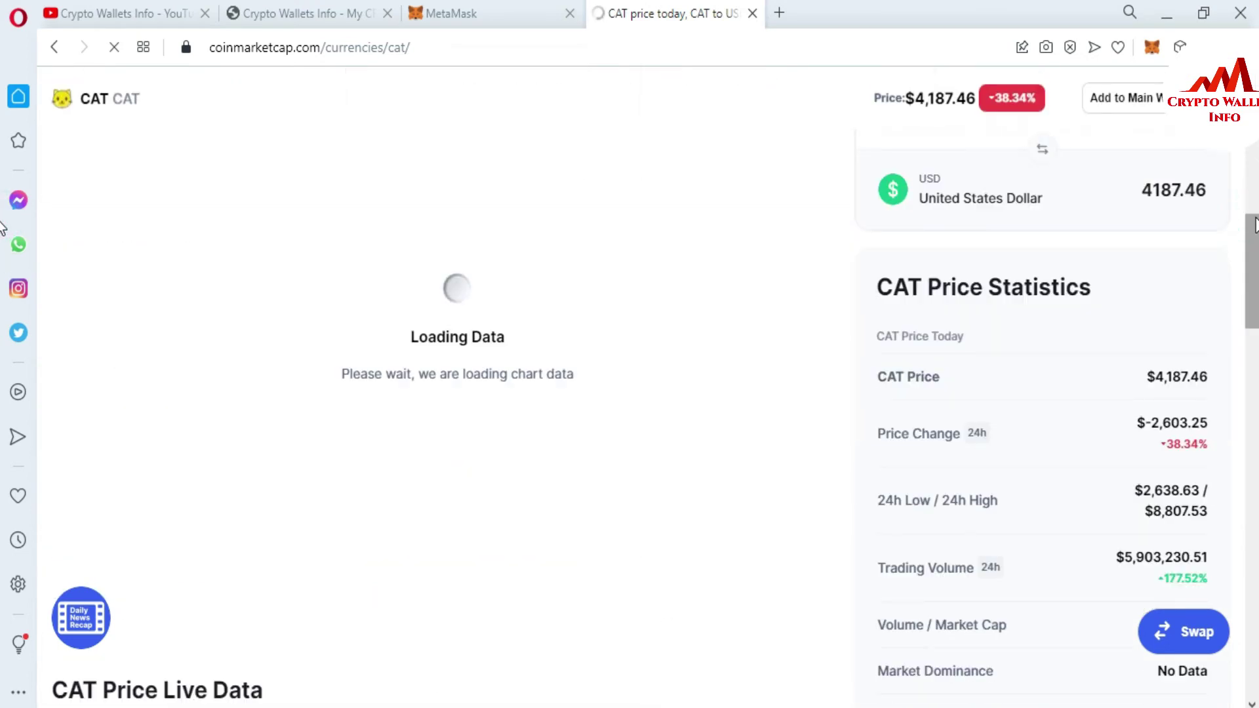
key("Home")
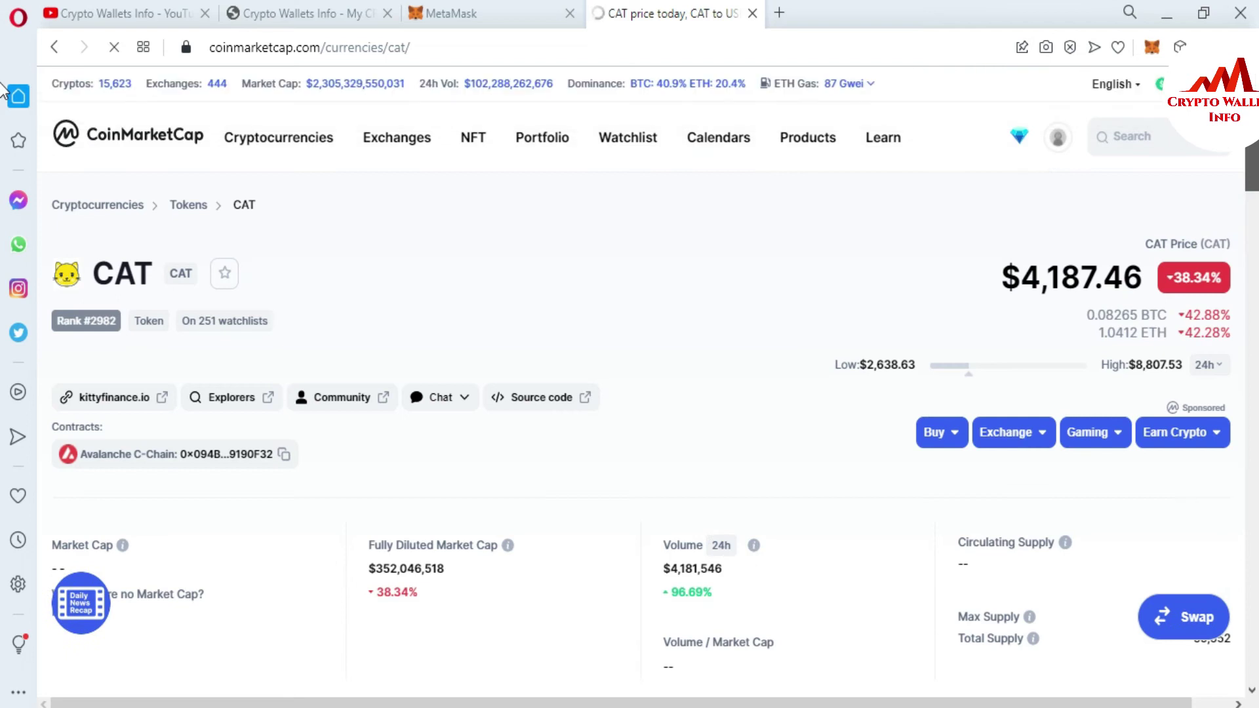
scroll(500, 296, "down", 5)
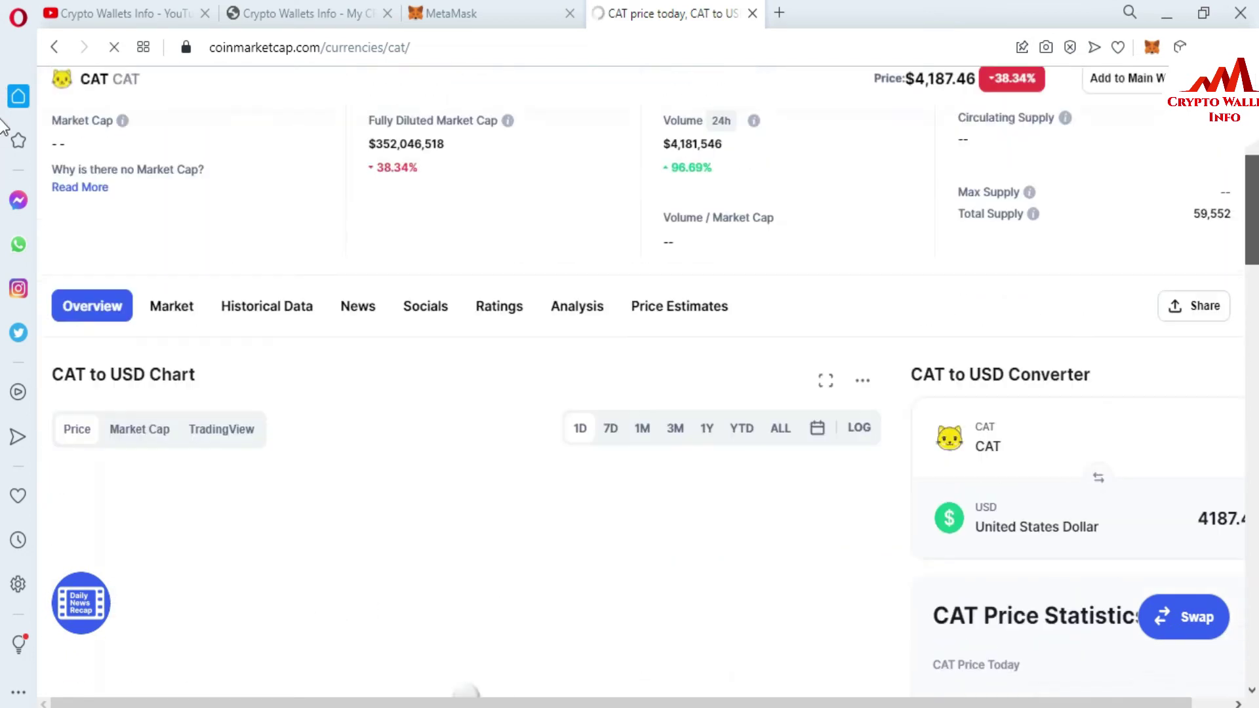
scroll(501, 295, "up", 3)
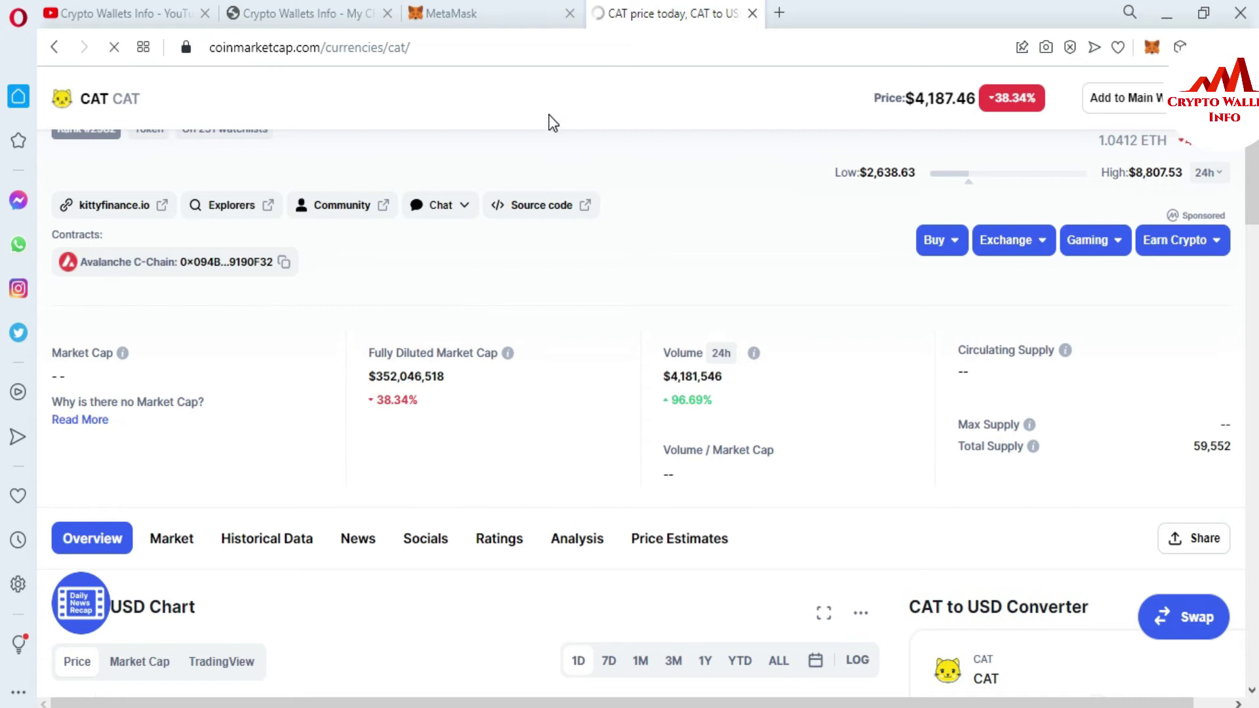
key("Home")
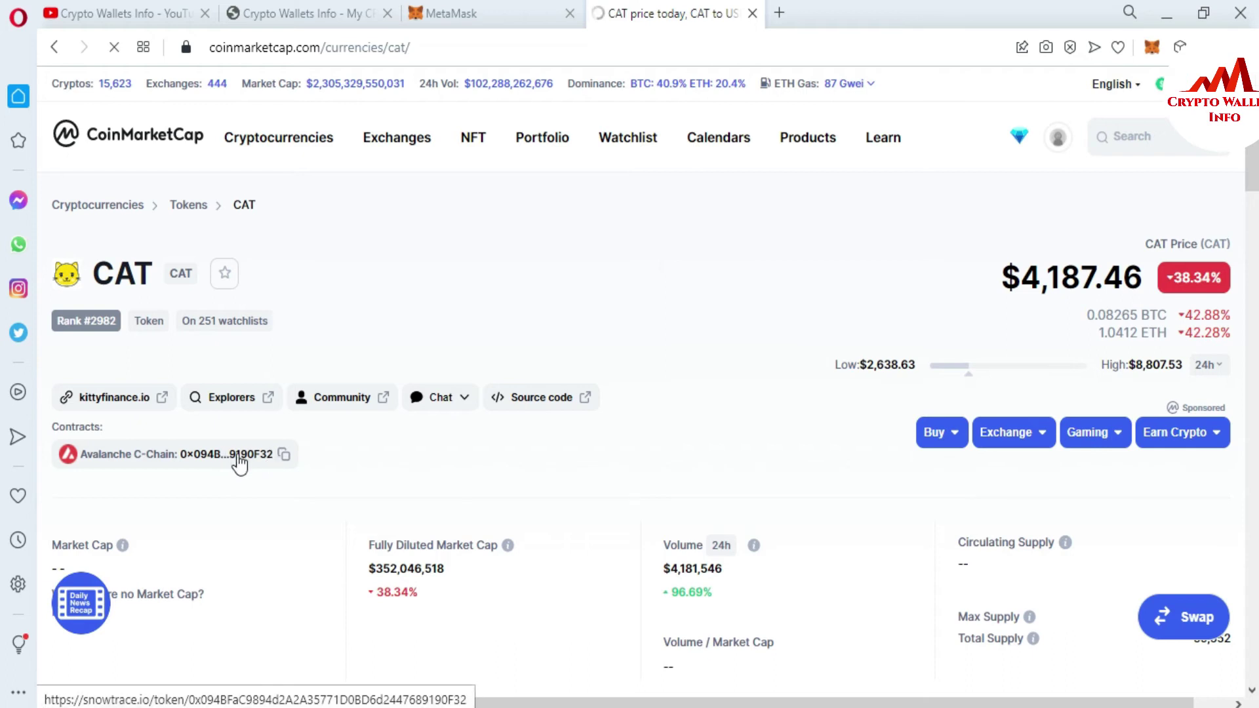
left_click_drag(318, 452, 183, 453)
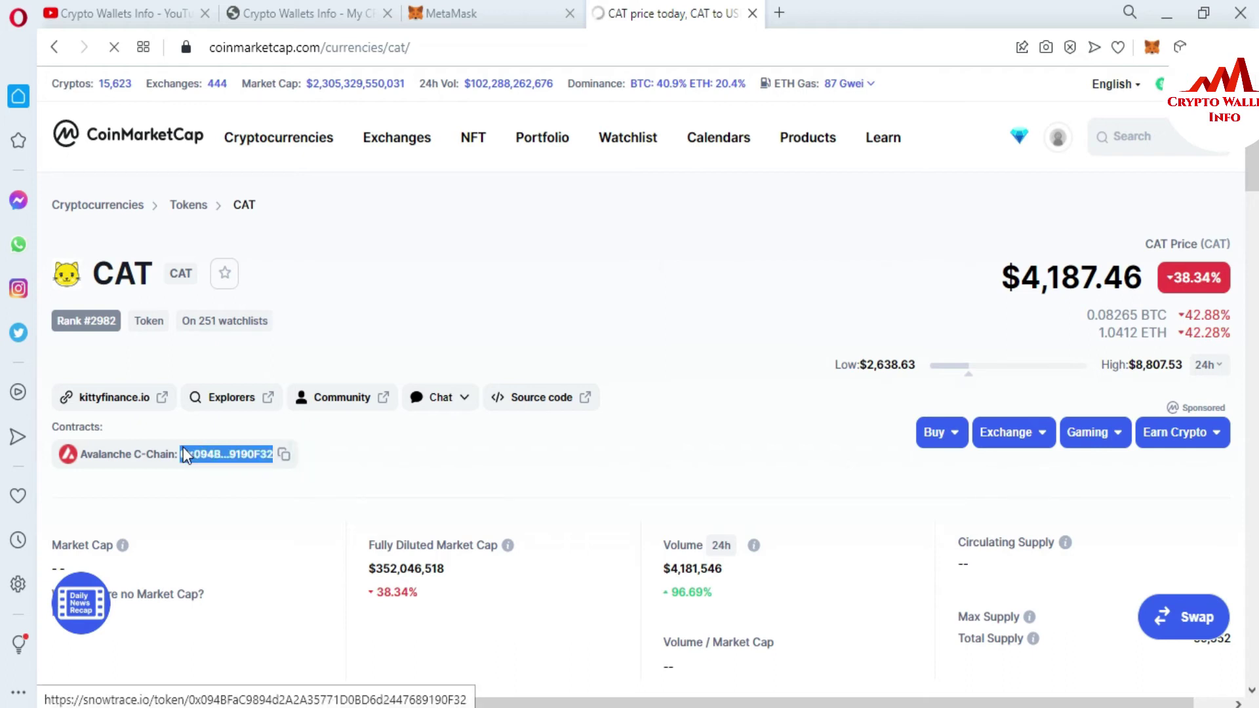
left_click(218, 454)
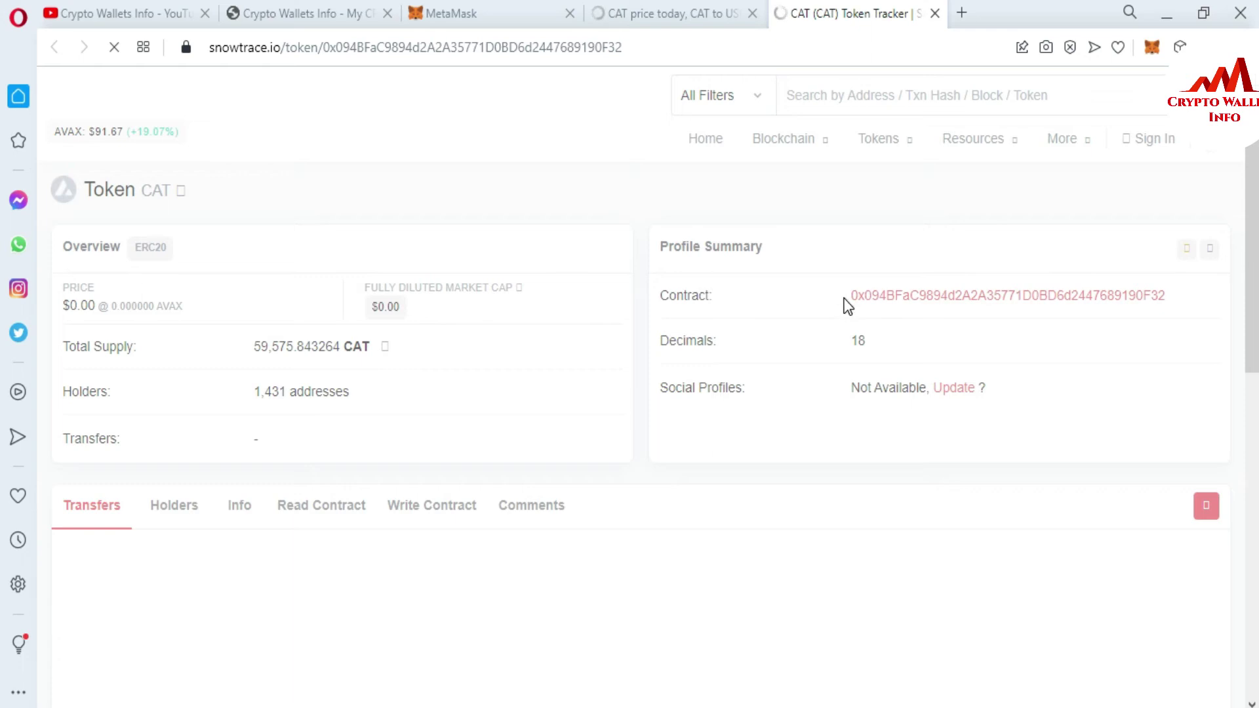
Copy the CAT contract address from the CoinMarketCap page and return to the MetaMask tab.
left_click(865, 340)
left_click(644, 14)
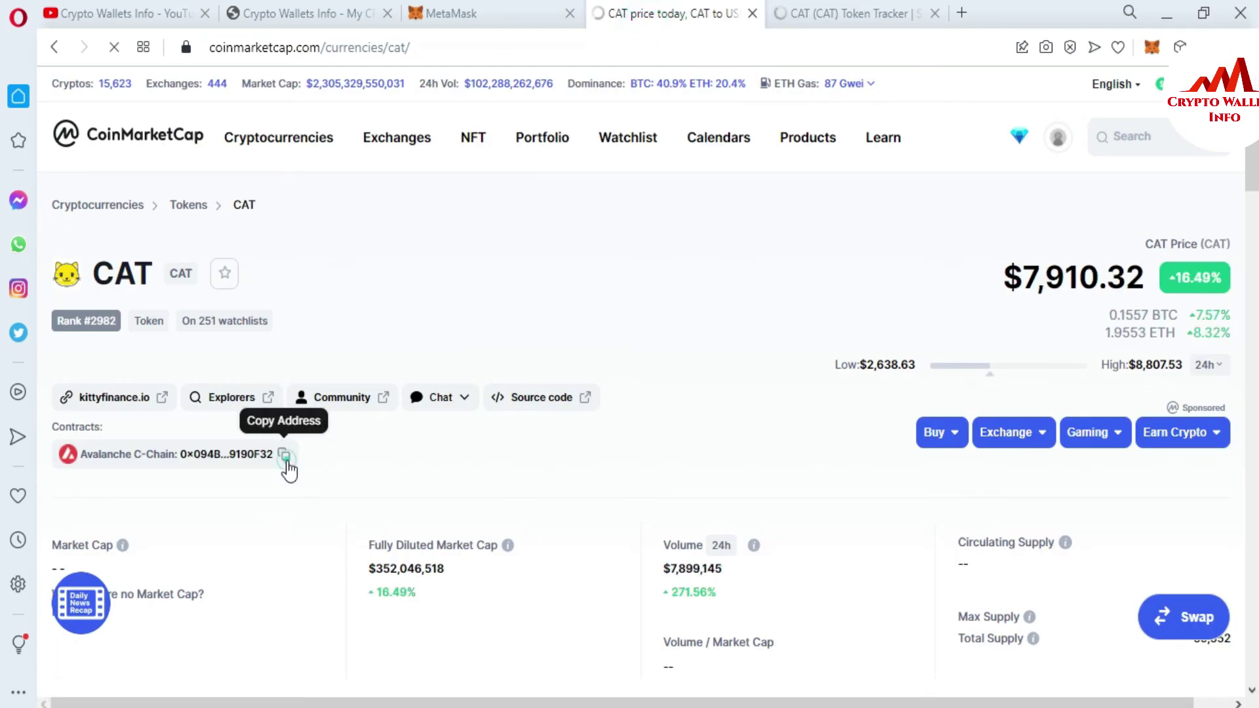
left_click(285, 459)
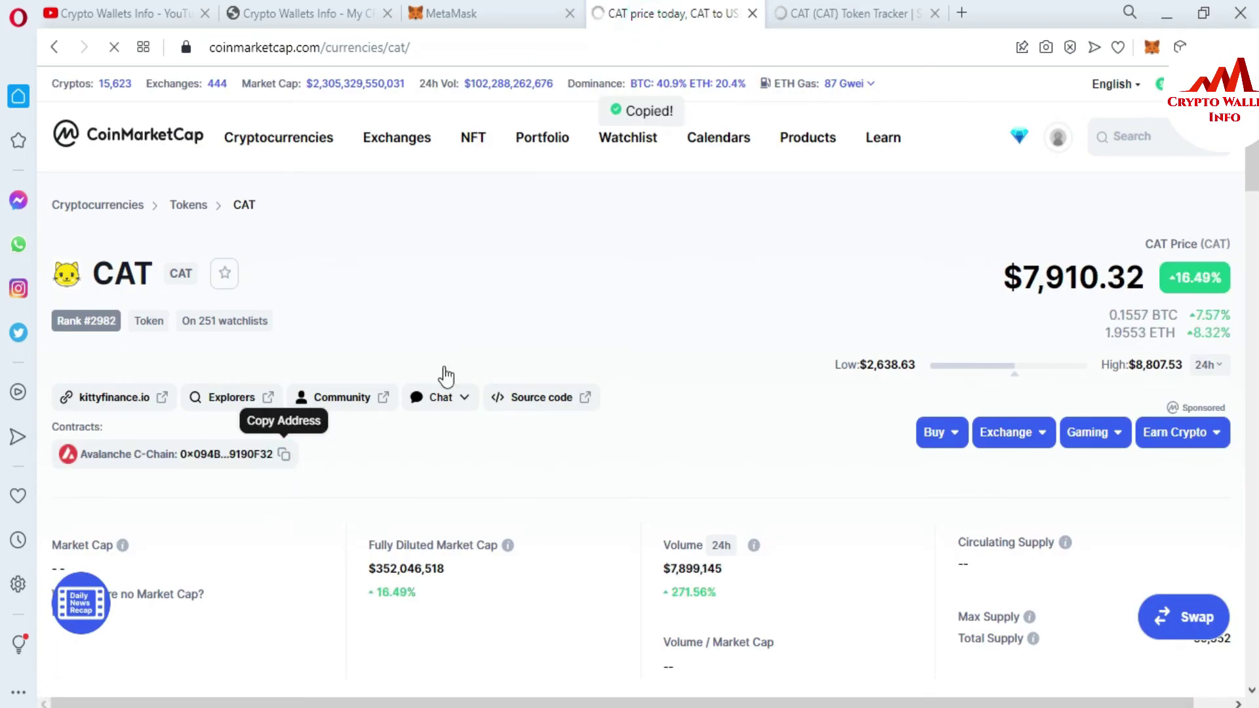
left_click(852, 13)
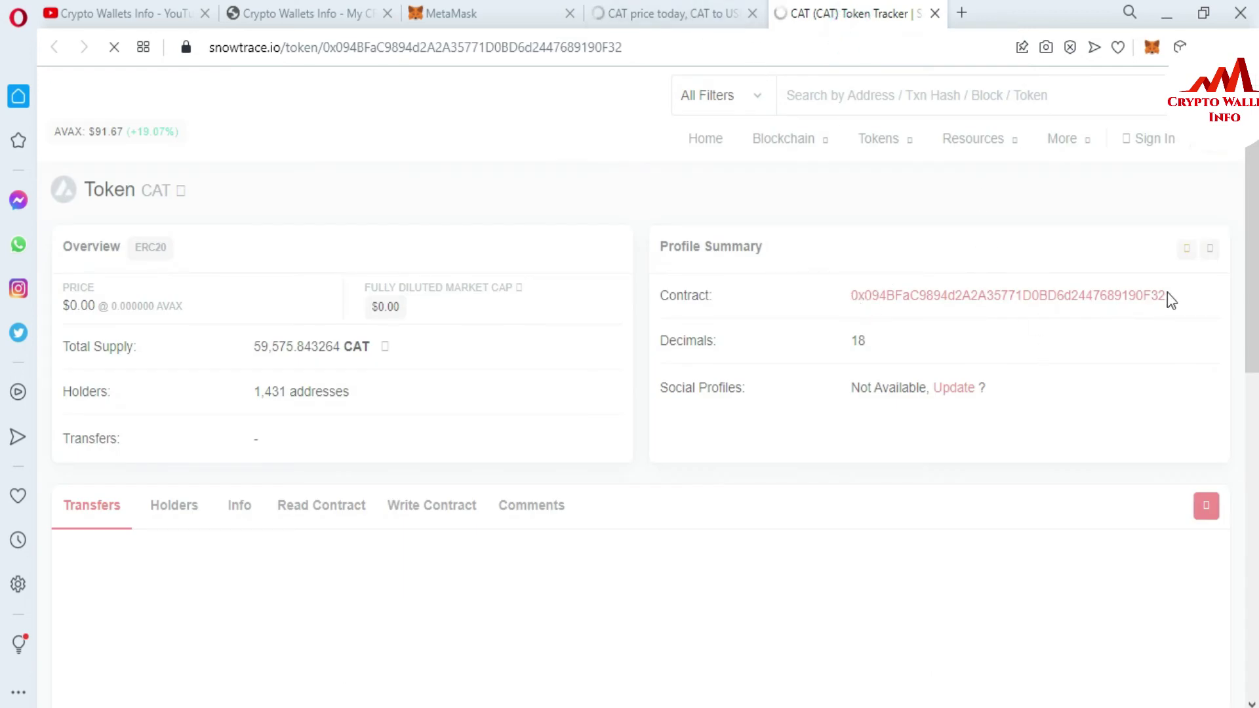
left_click(458, 10)
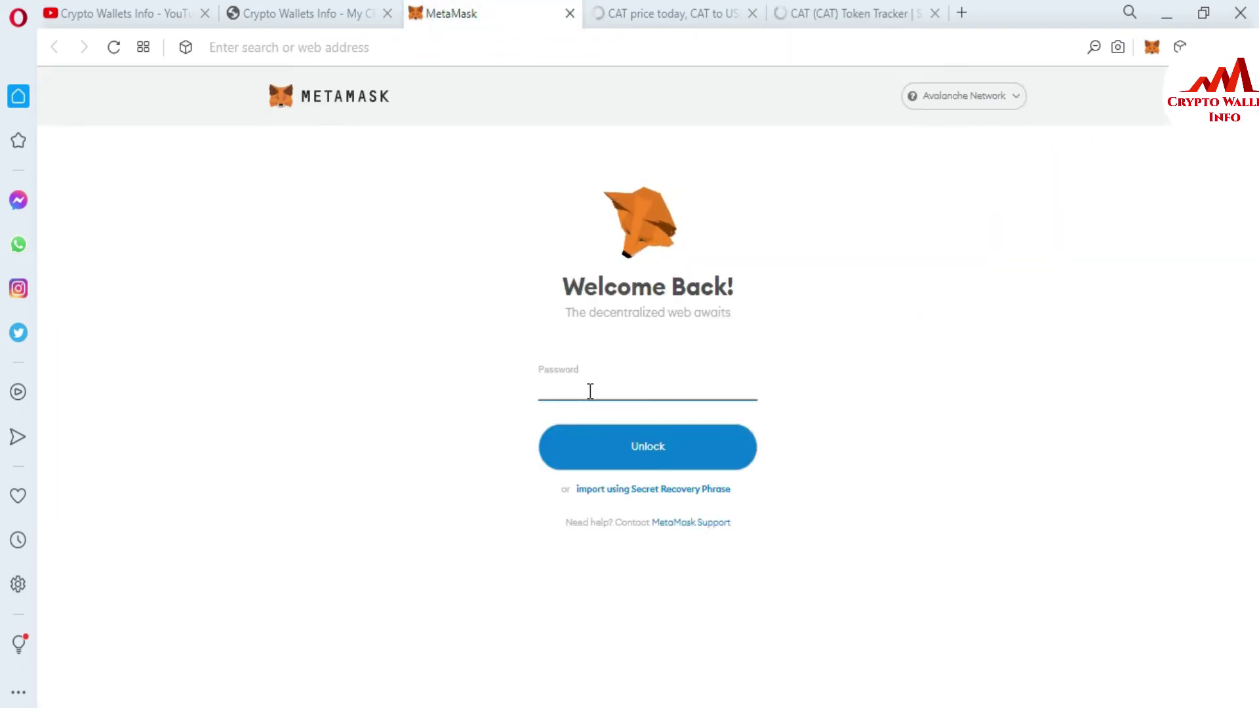
Re-enter the wallet password and unlock MetaMask to show the 0 AVAX balance.
type("****")
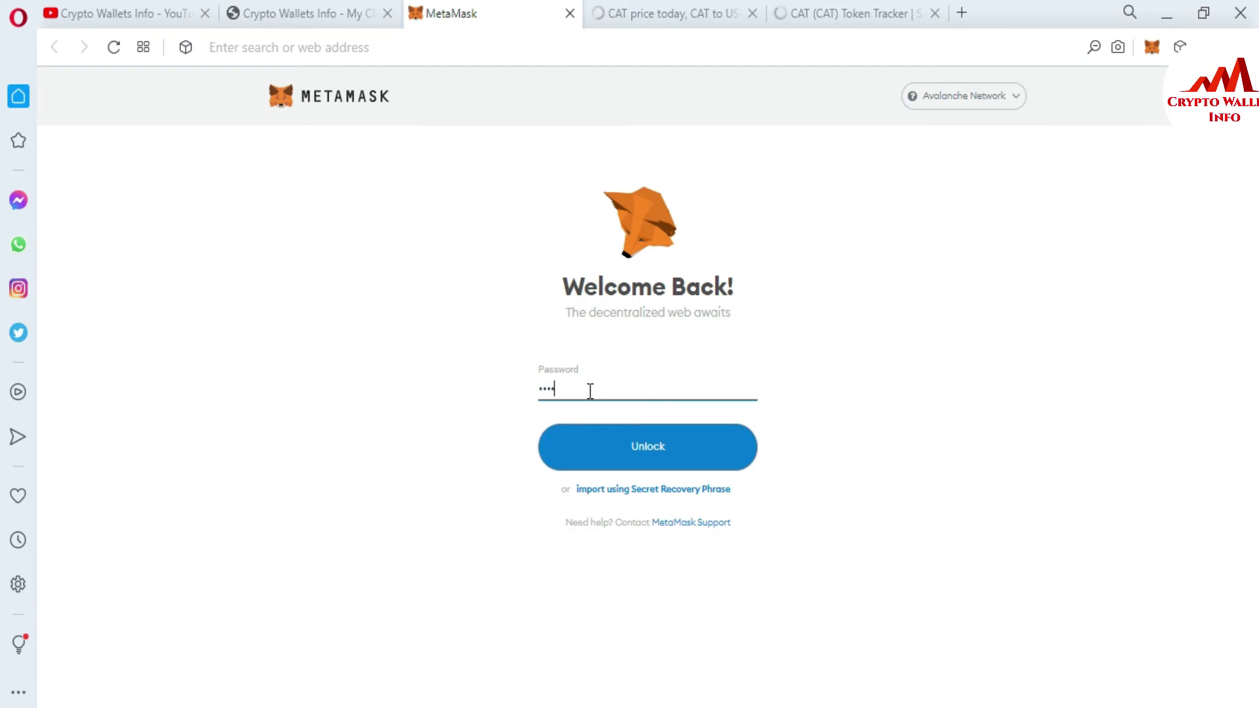
type("************")
left_click(652, 456)
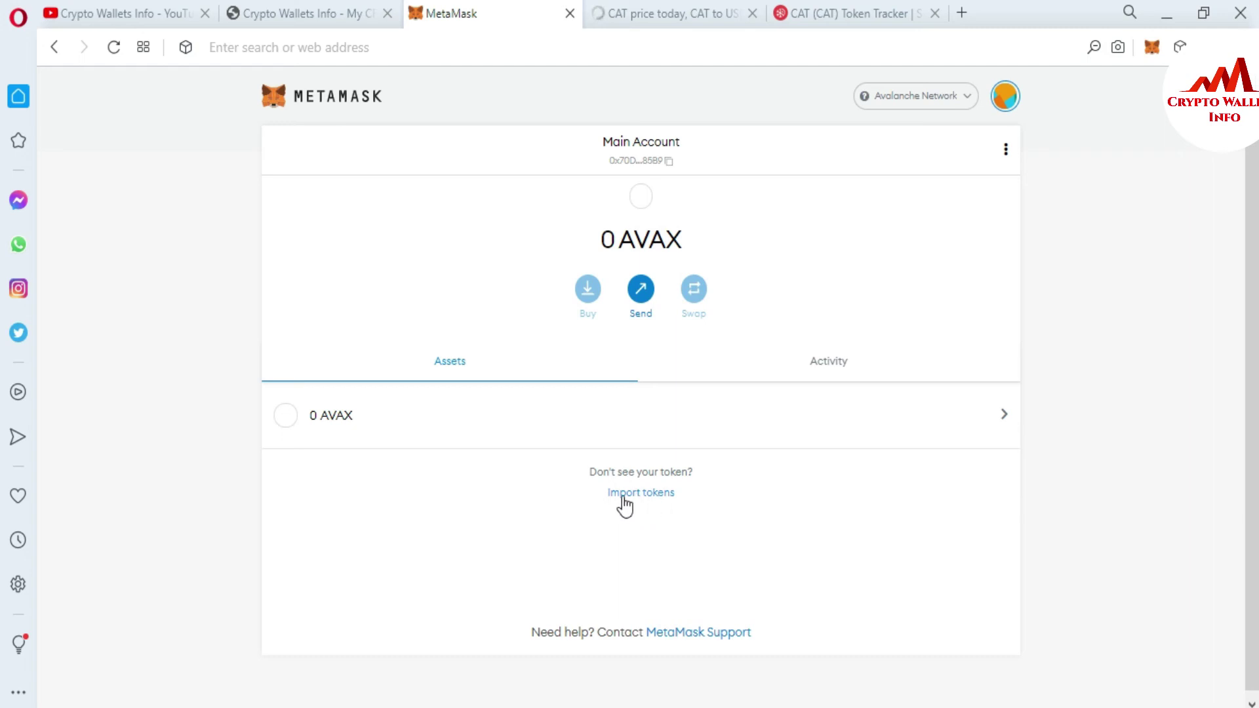
Paste the copied CAT contract address into MetaMask's custom token import form.
left_click_drag(600, 495, 677, 504)
left_click(643, 493)
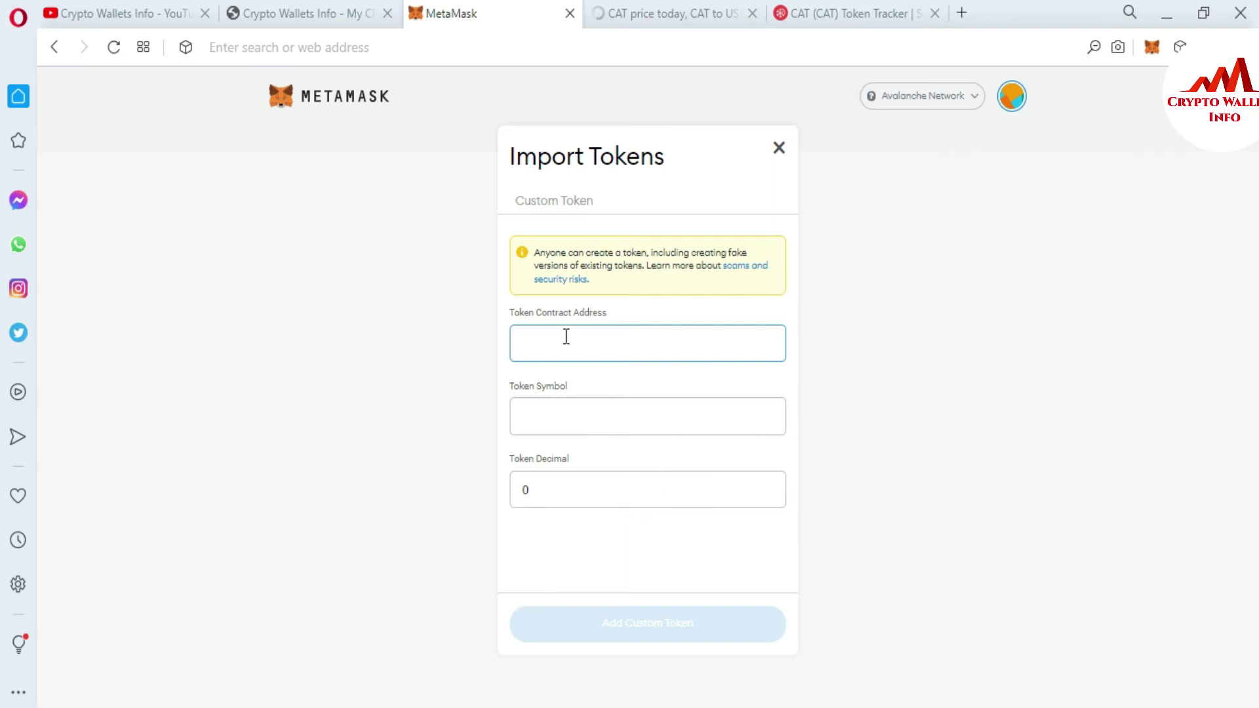
key("ctrl+v")
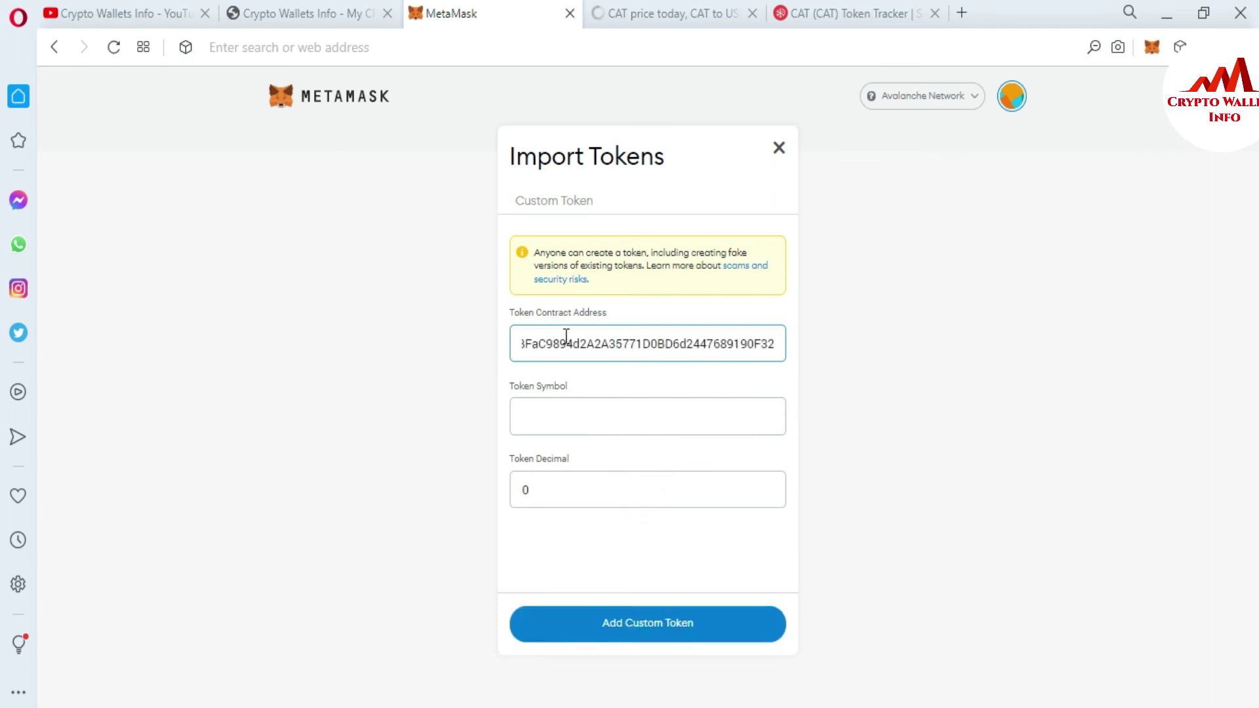
left_click(751, 379)
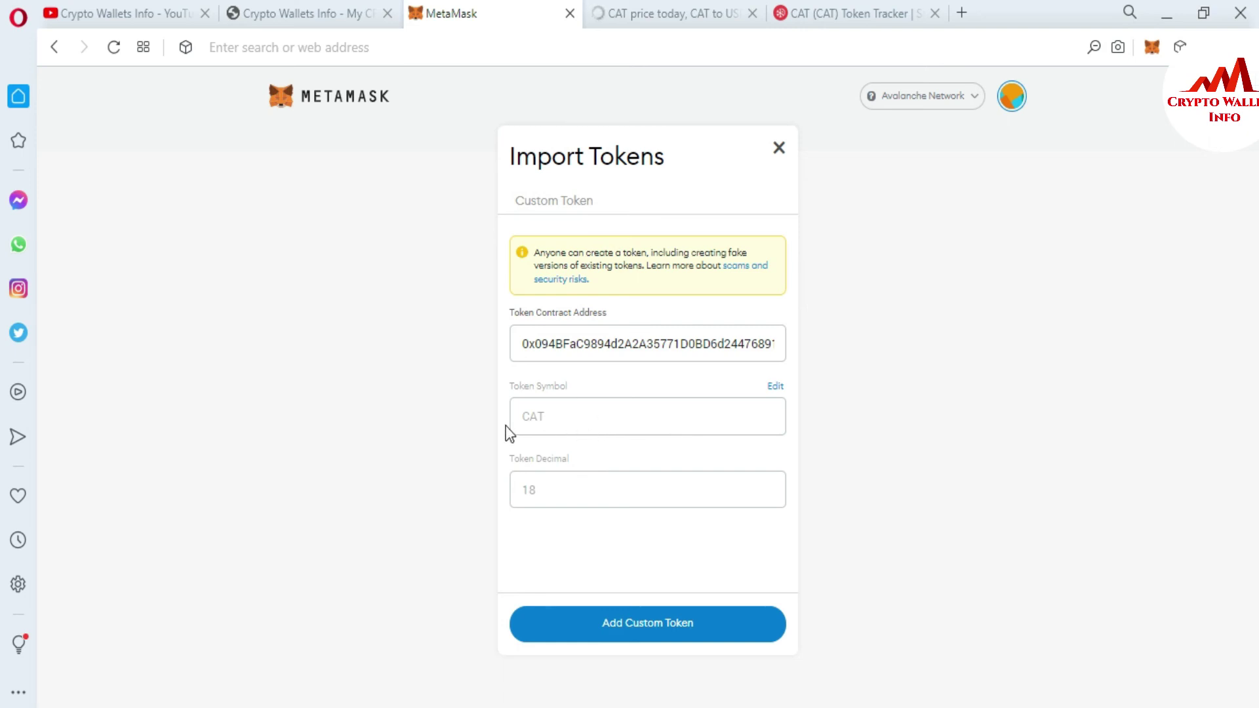
Verify the auto-filled symbol CAT and 18 decimals against the Snowtrace token tracker.
double_click(528, 418)
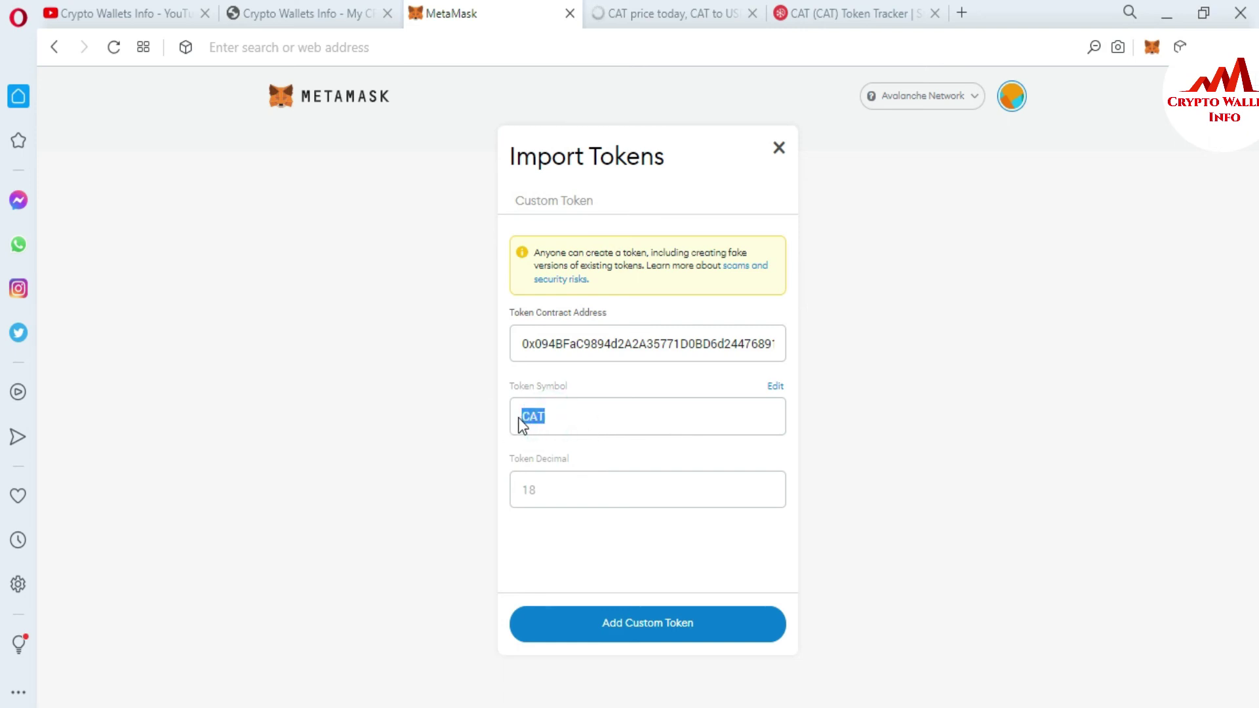
double_click(525, 489)
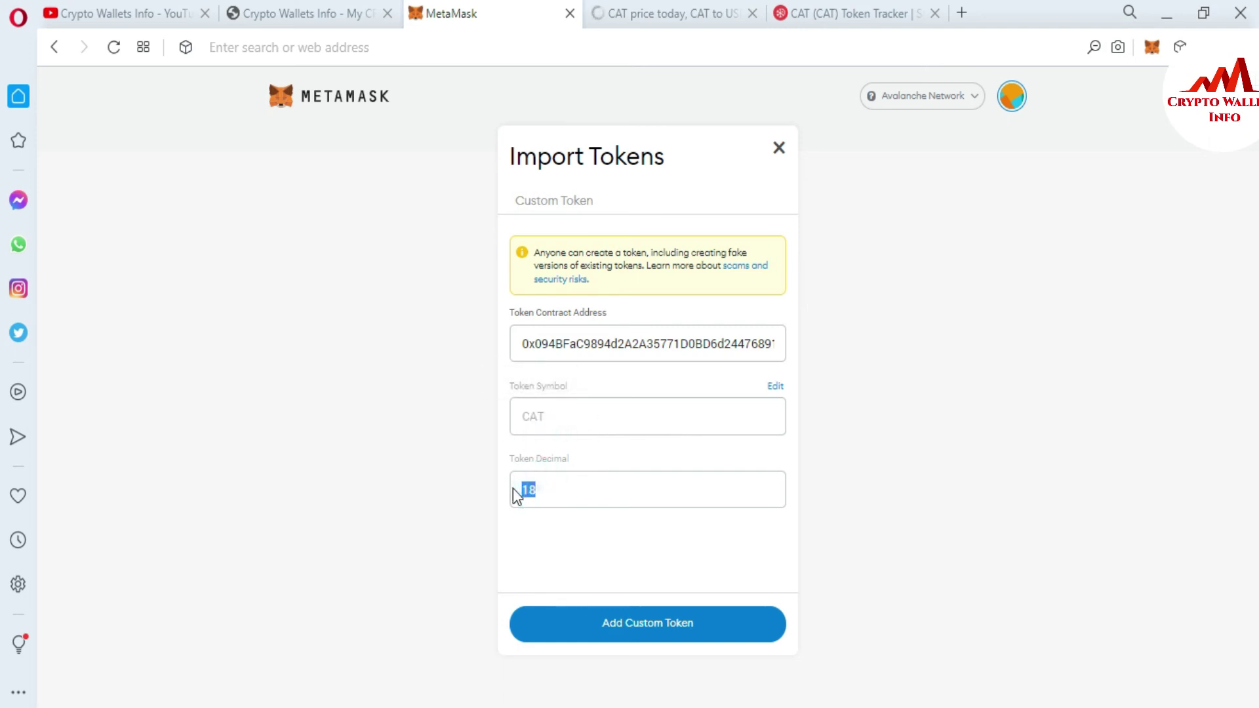
left_click(856, 14)
double_click(874, 339)
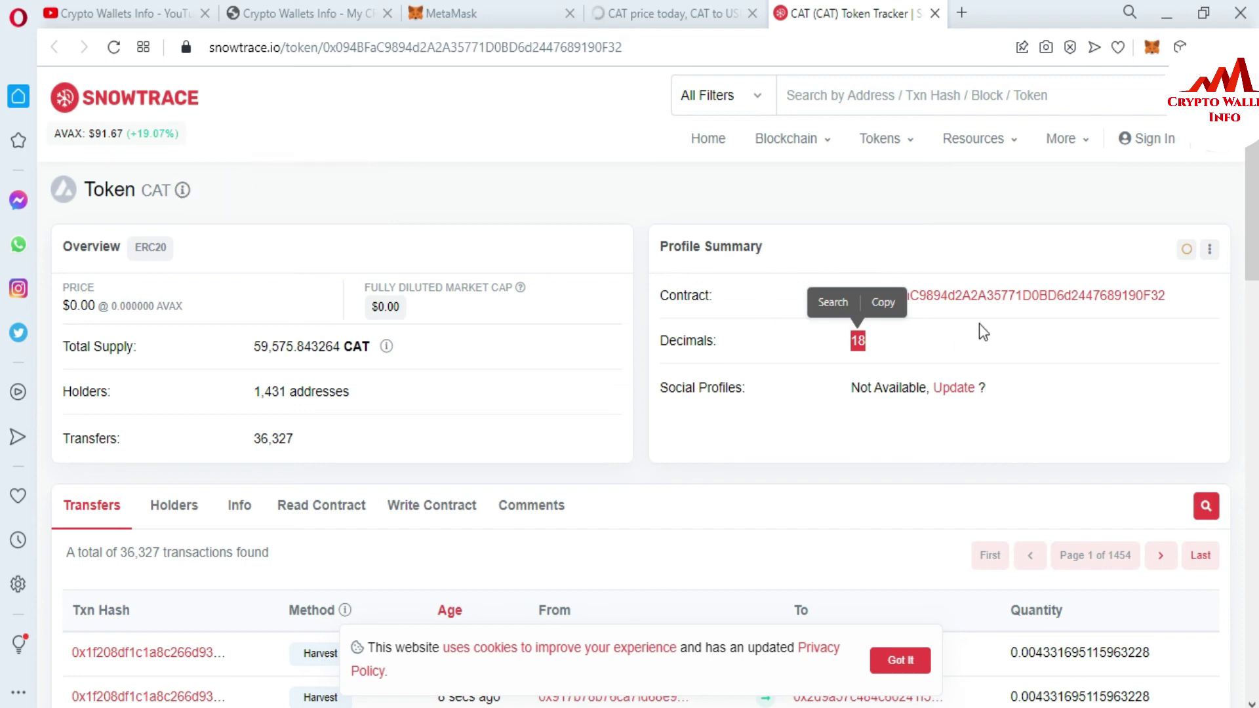
left_click(609, 12)
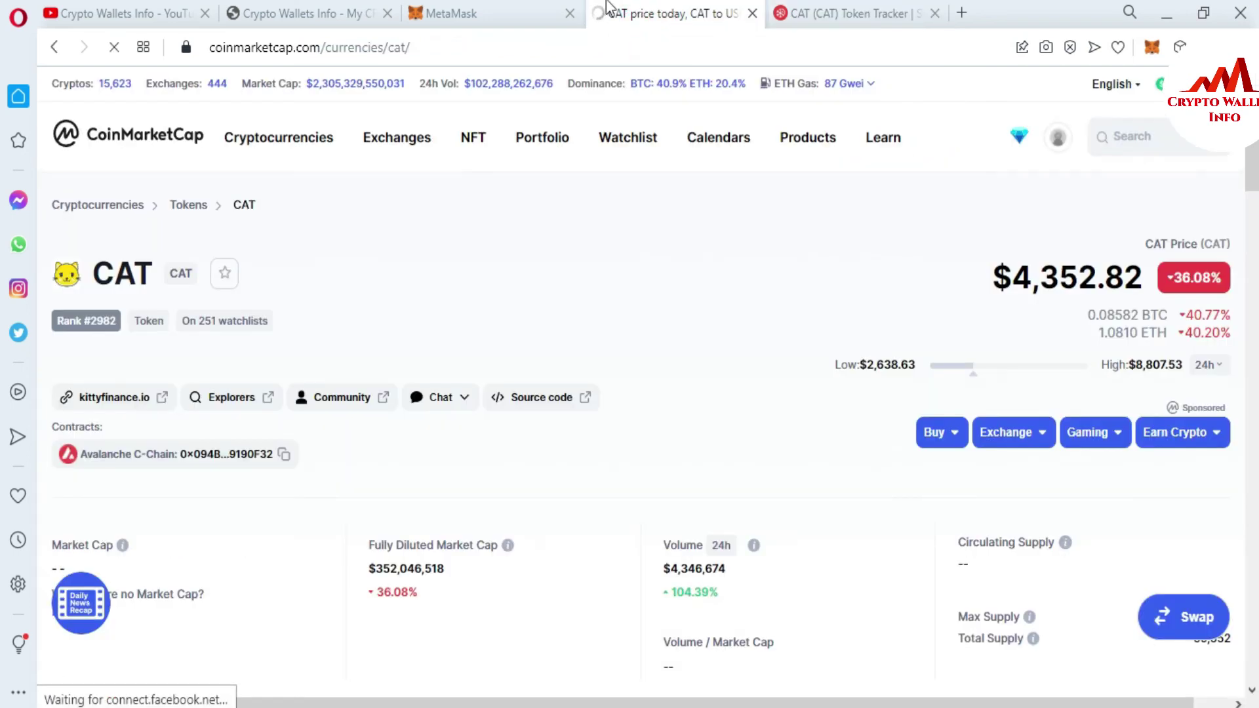
left_click(501, 9)
left_click(823, 539)
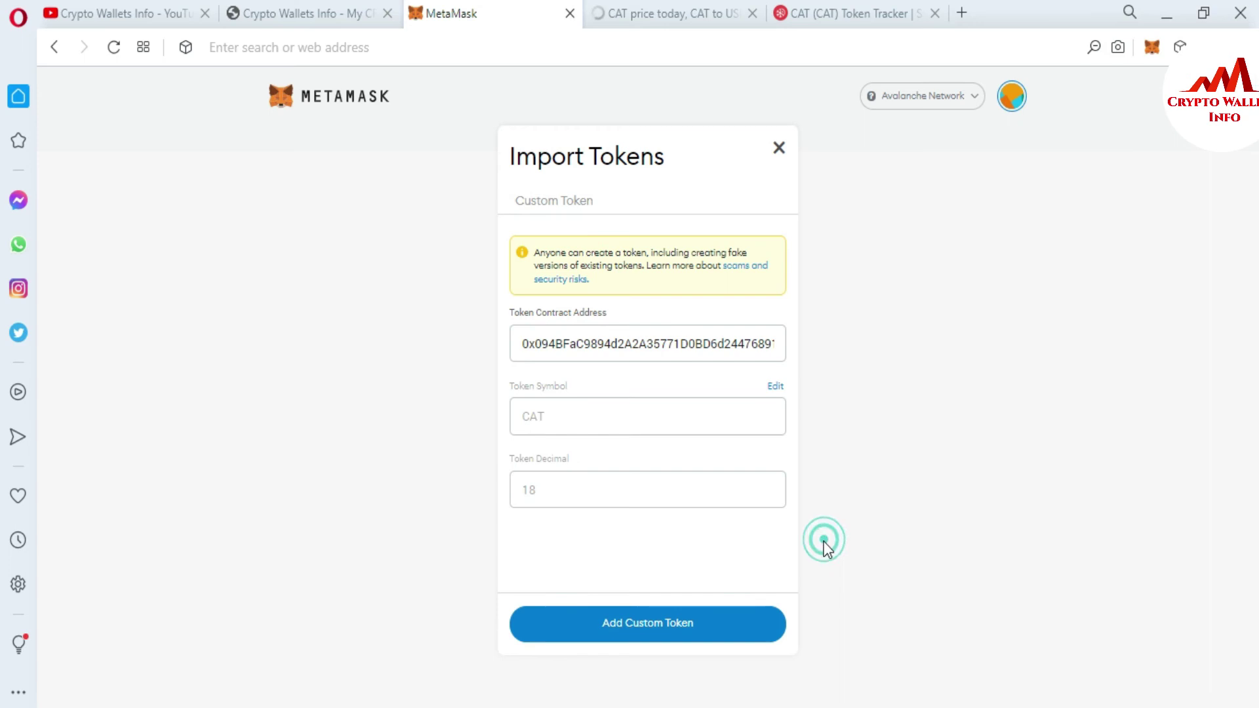
Add and import the CAT custom token, then return to the Main Account overview.
left_click(665, 623)
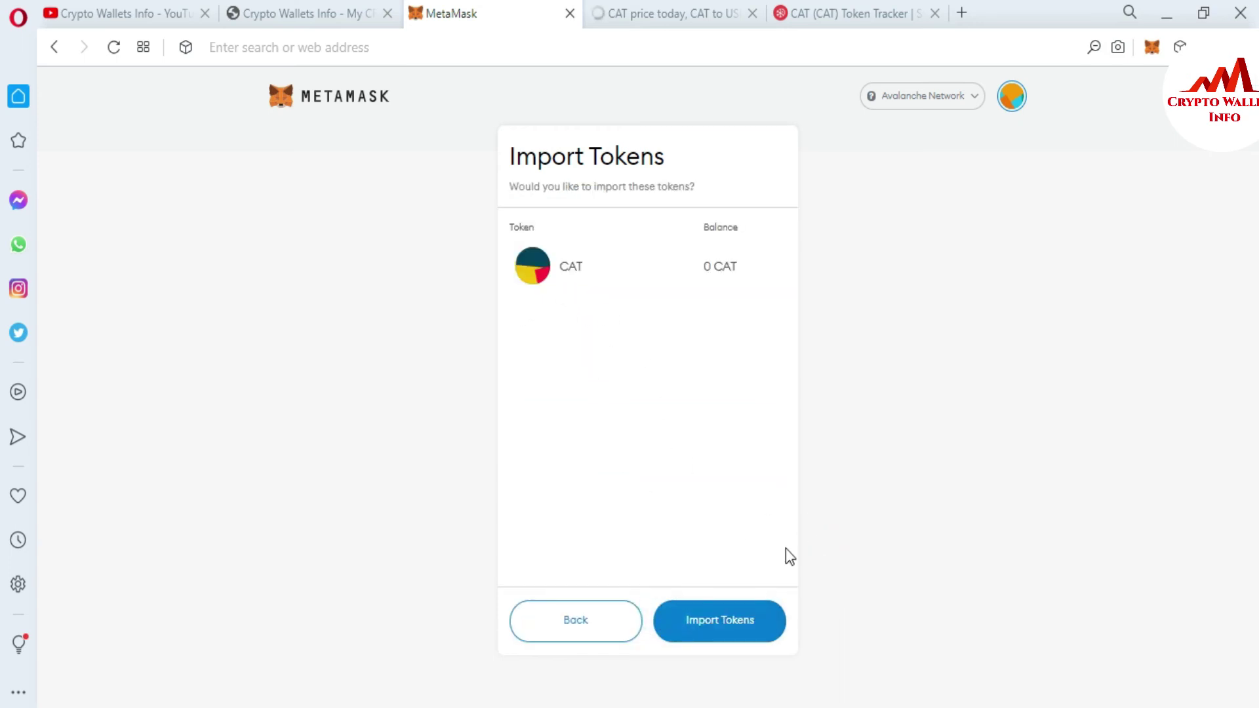
left_click(724, 620)
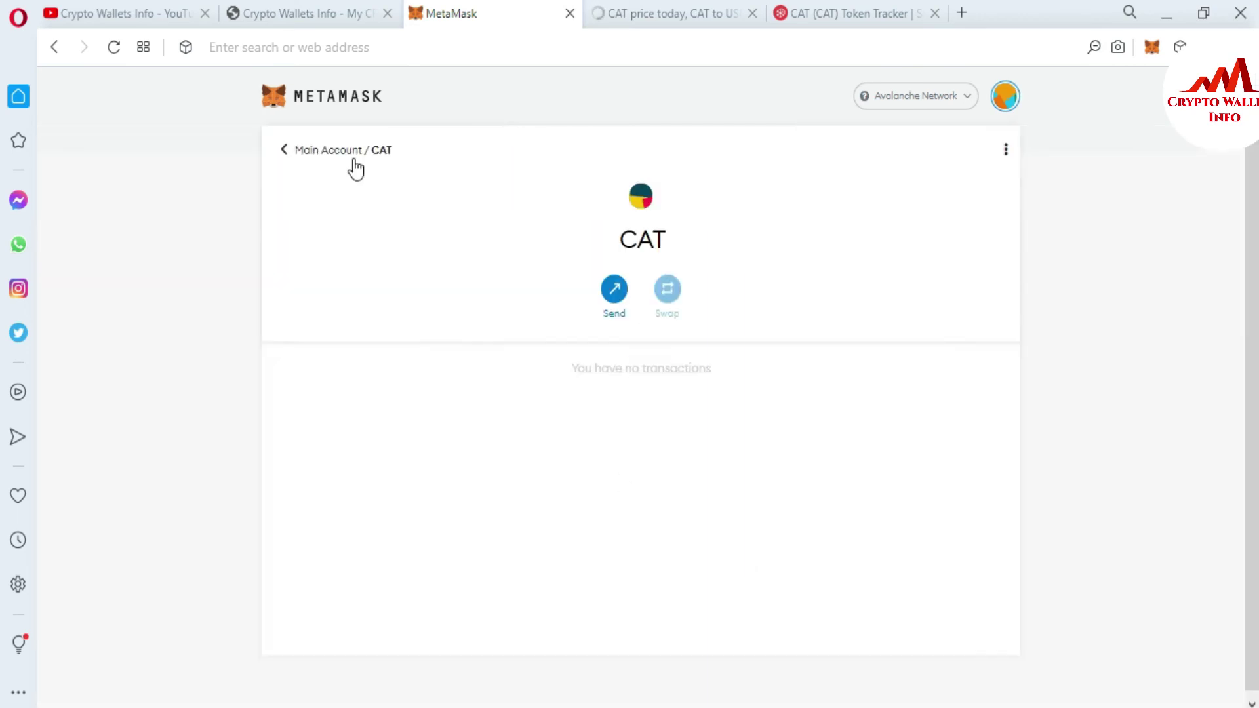
left_click(302, 151)
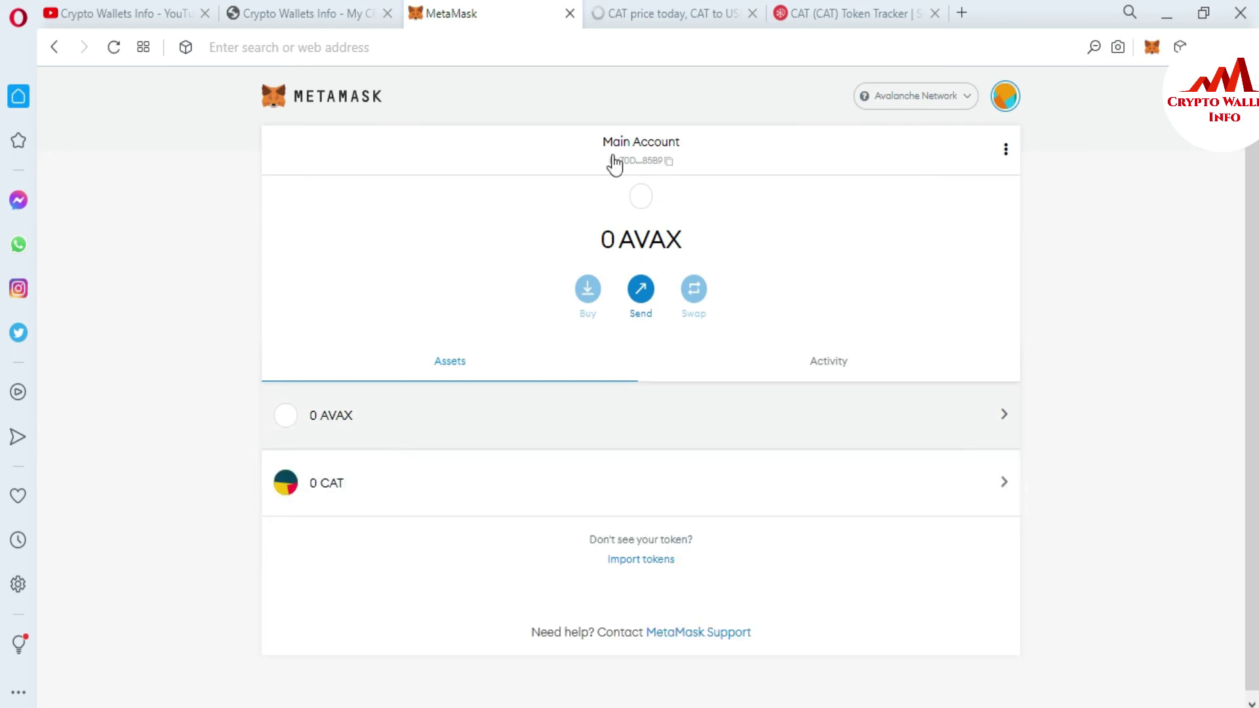
left_click(659, 13)
Search 'bitcoin pr', open BitcoinPrint (BTCP), and copy its Avalanche C-Chain contract address.
left_click(1145, 154)
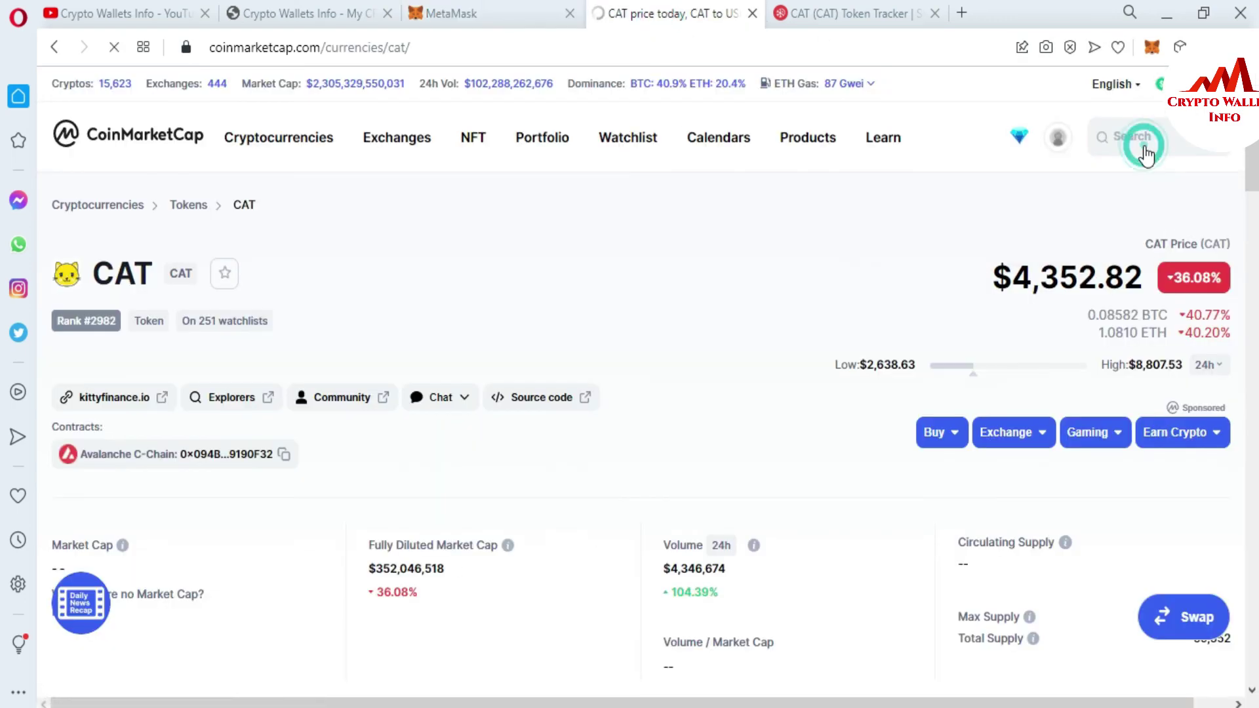
type("b")
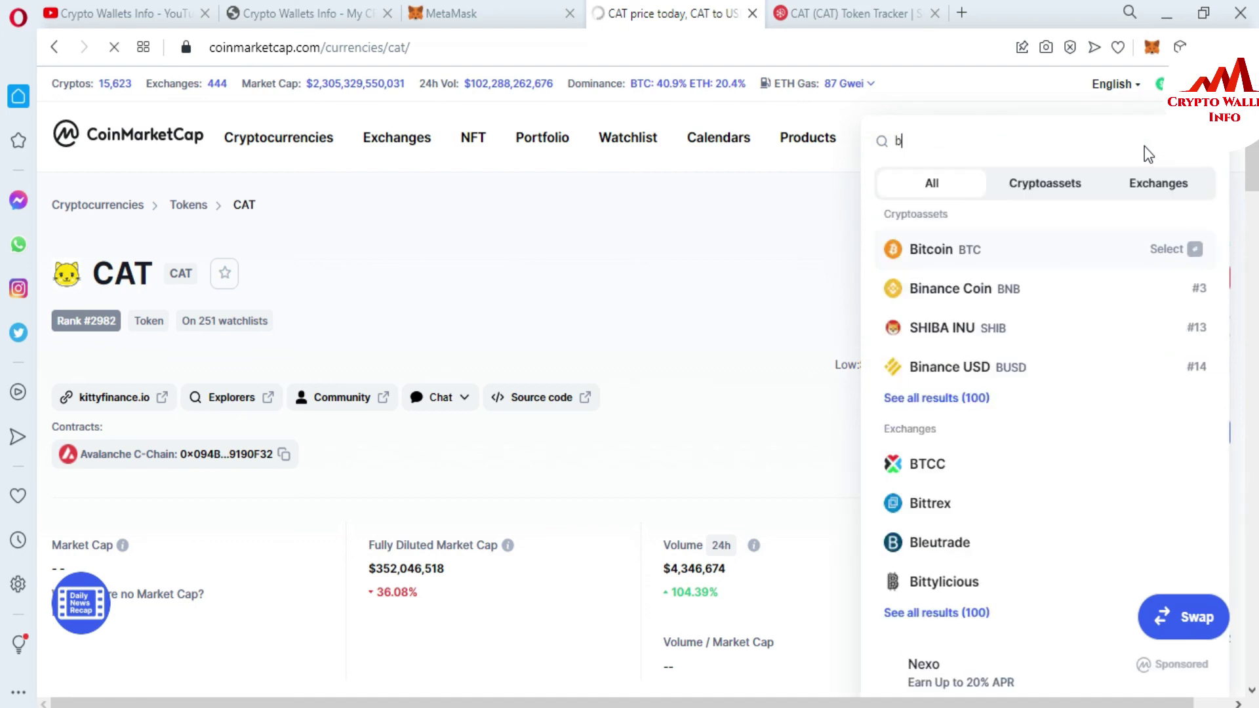
type("itcoin ")
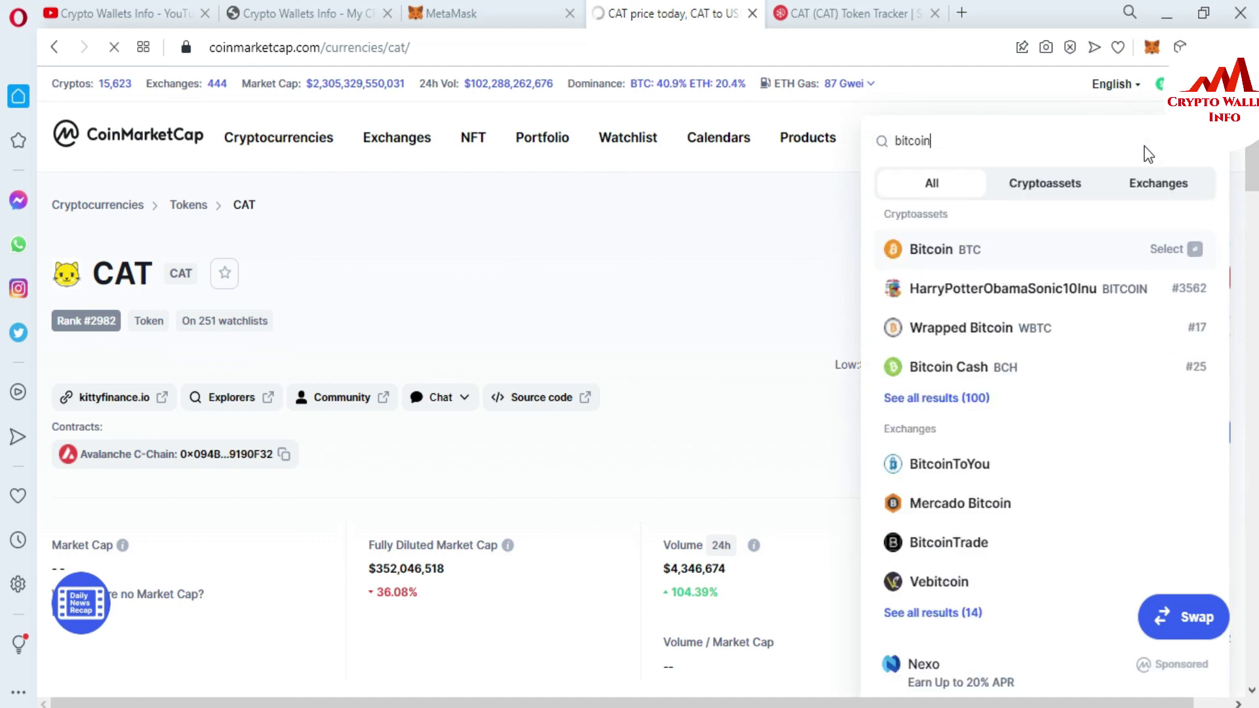
type("pr")
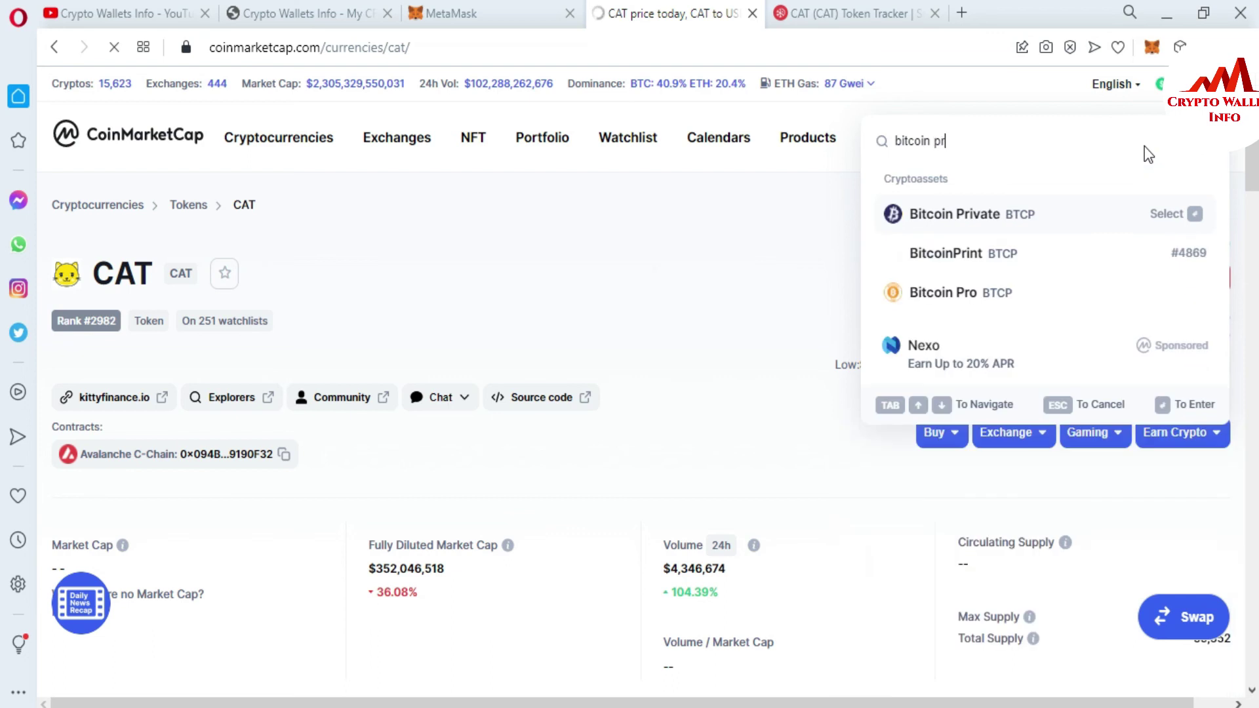
left_click(991, 256)
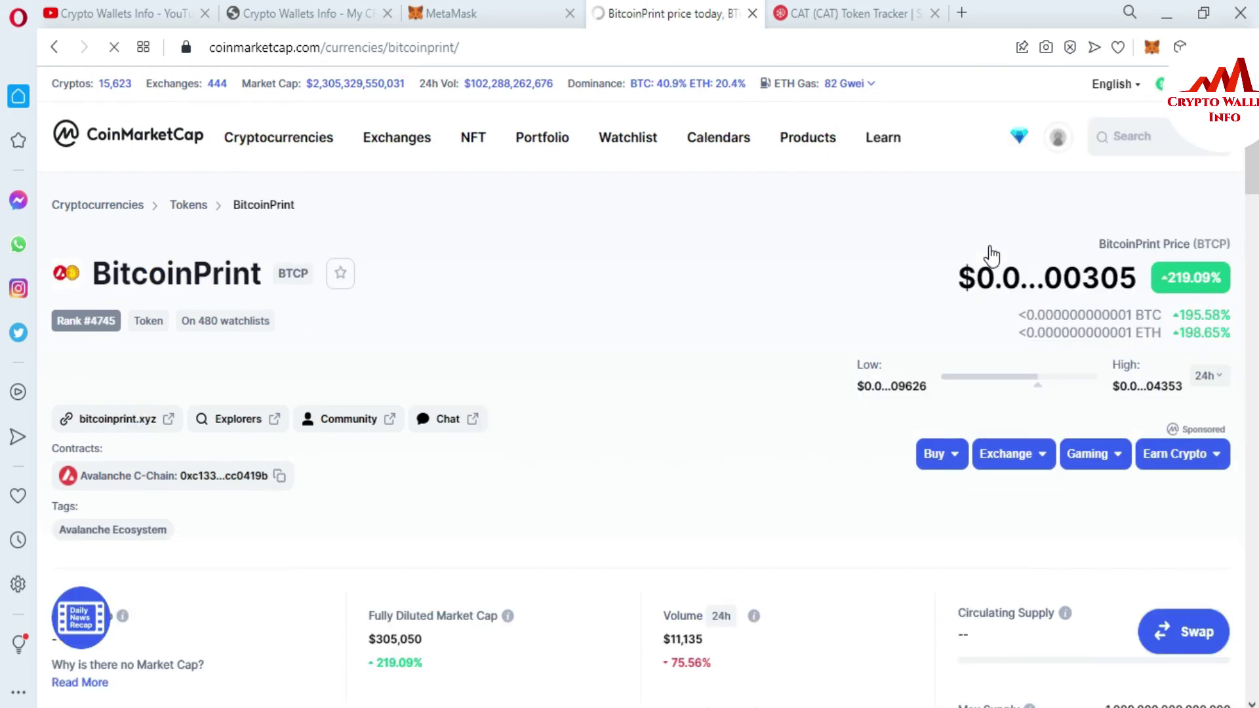
scroll(4, 152, "down", 3)
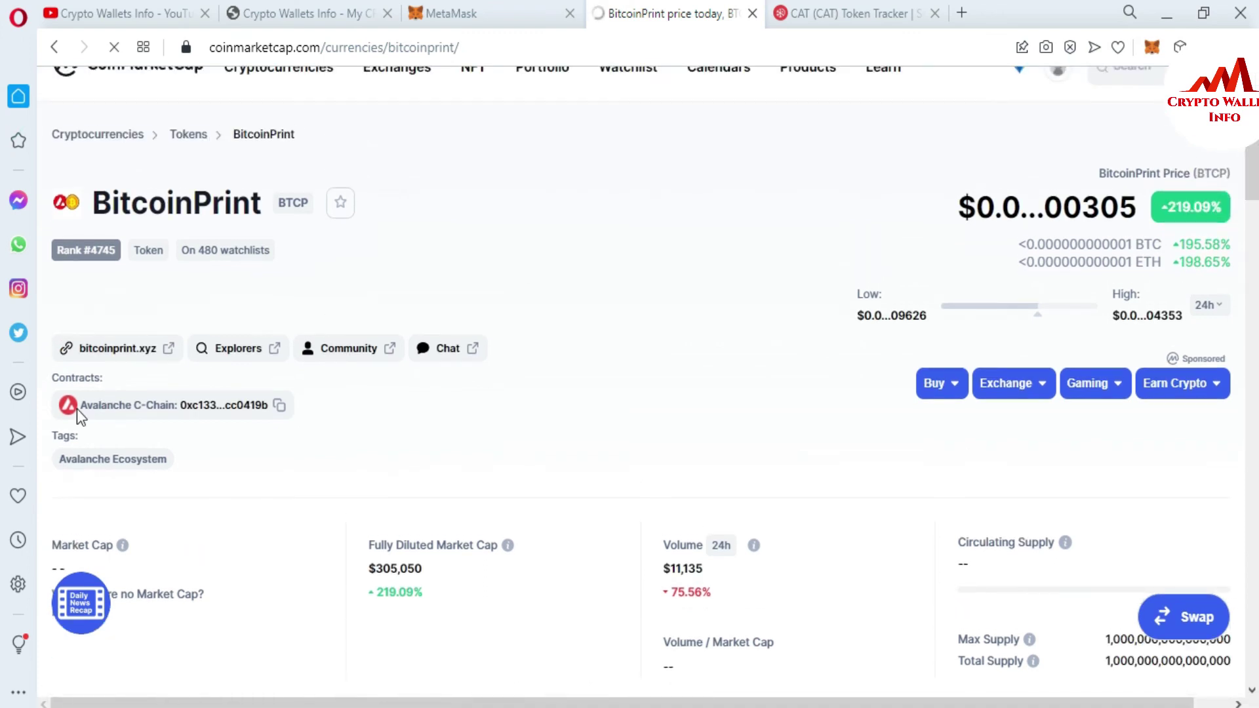
left_click_drag(80, 406, 166, 411)
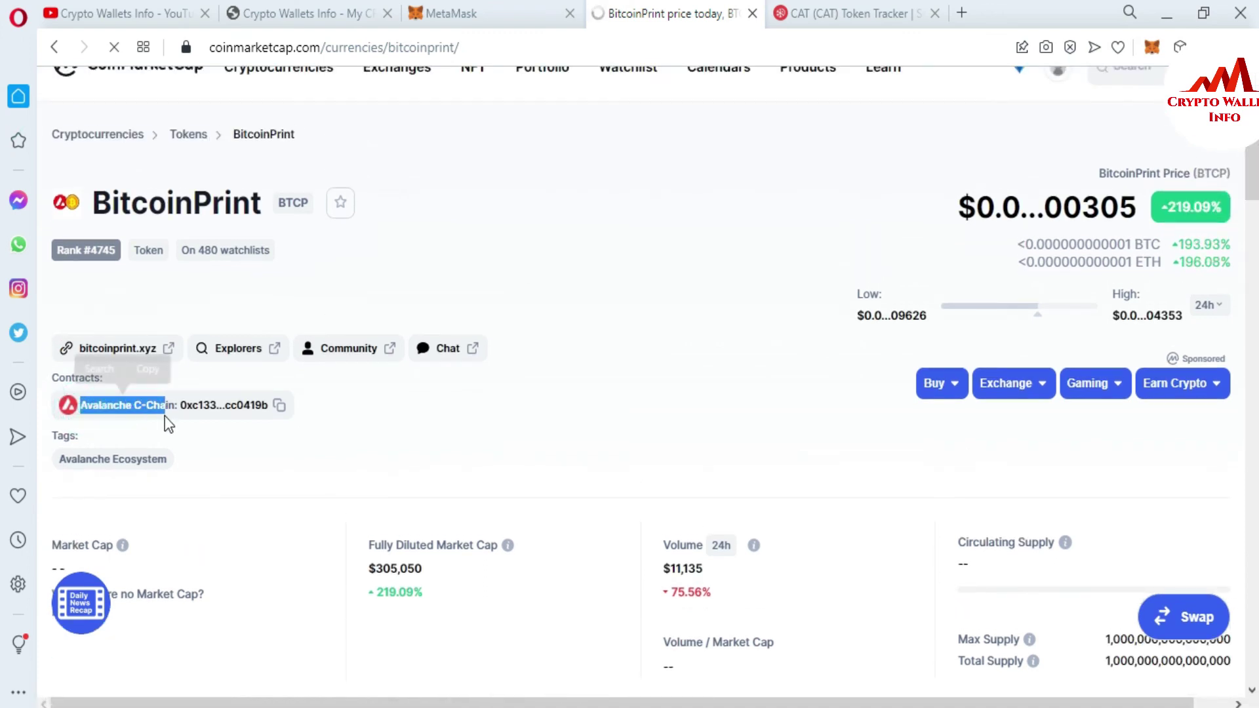
left_click(282, 408)
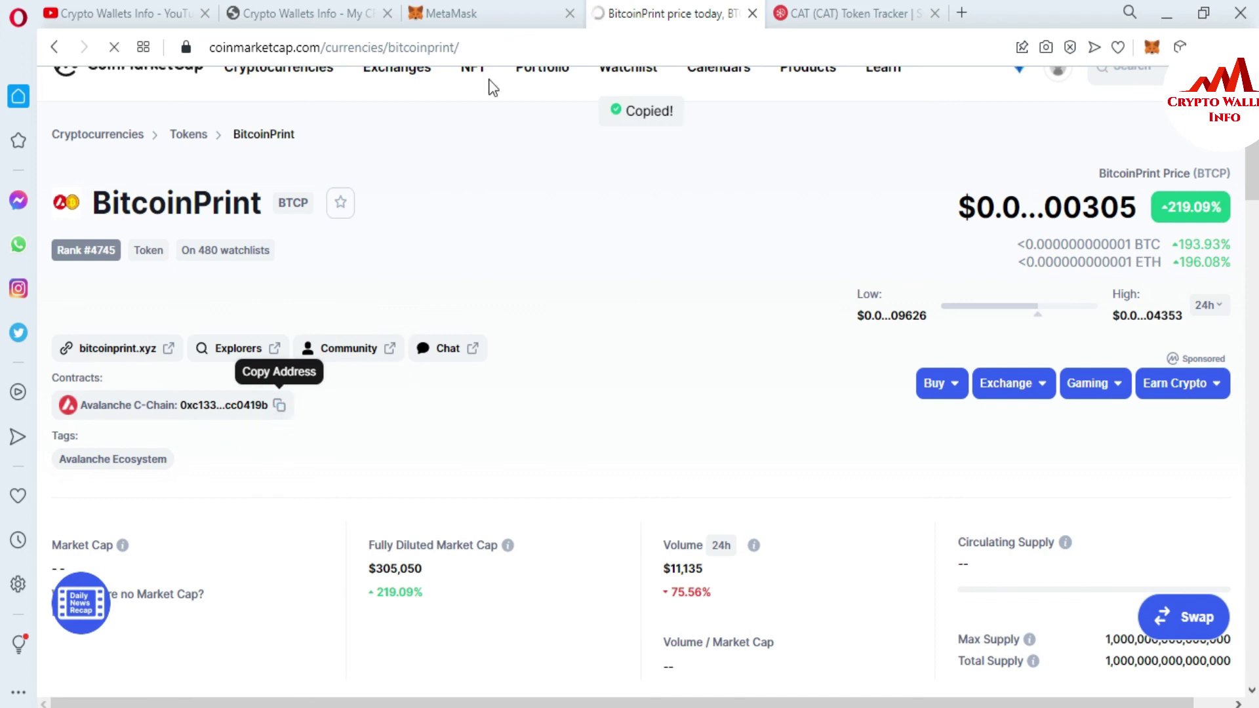
left_click(480, 11)
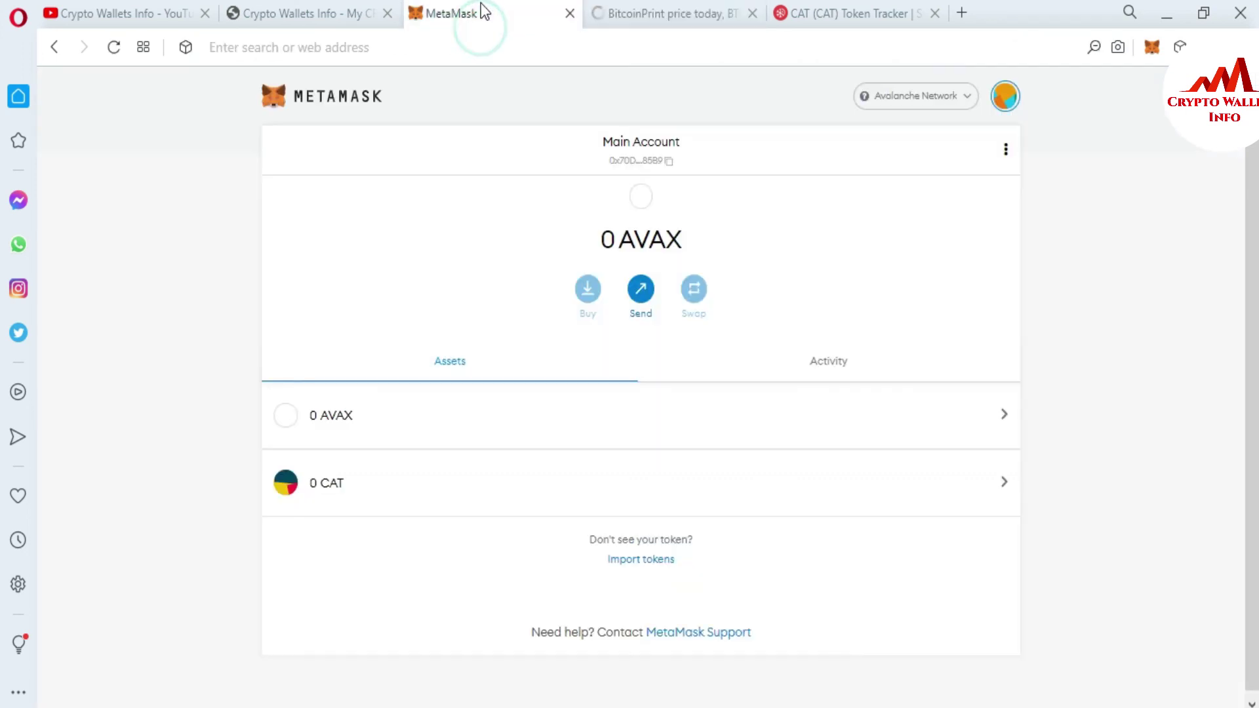
Paste the BTCP contract address as a custom token, import it, and review the AVAX, CAT, BTCP list.
left_click(651, 562)
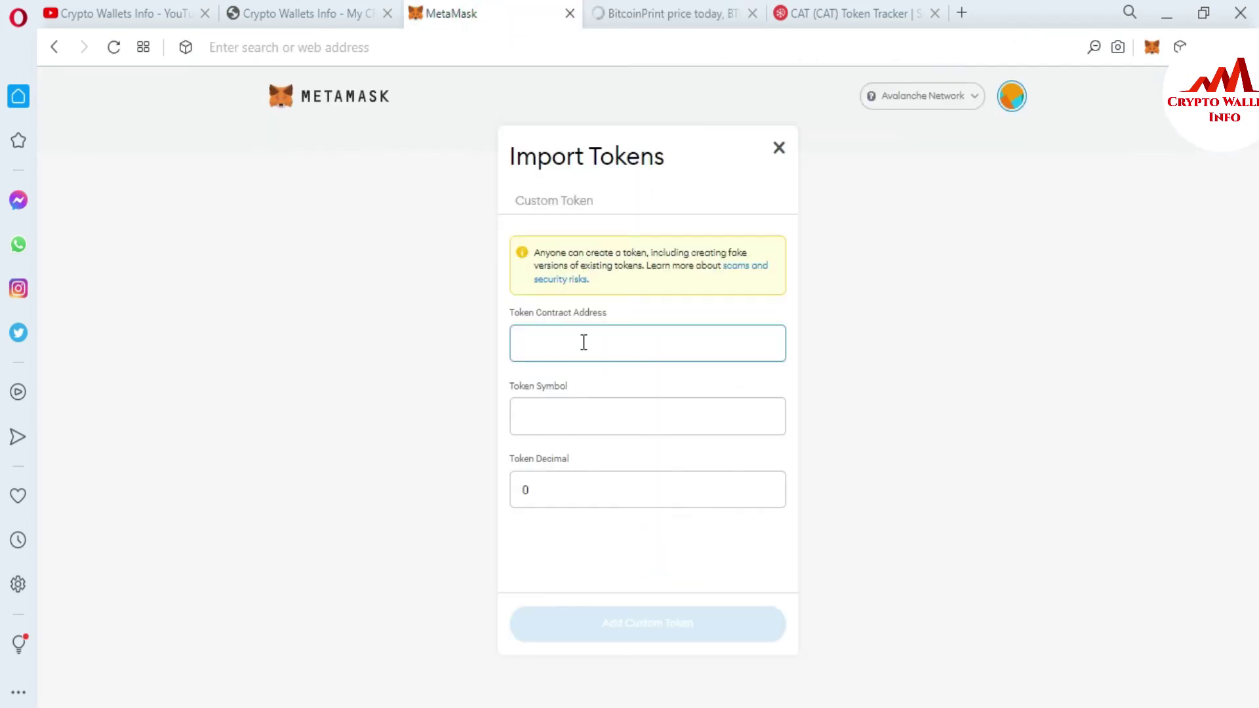
key("ctrl+v")
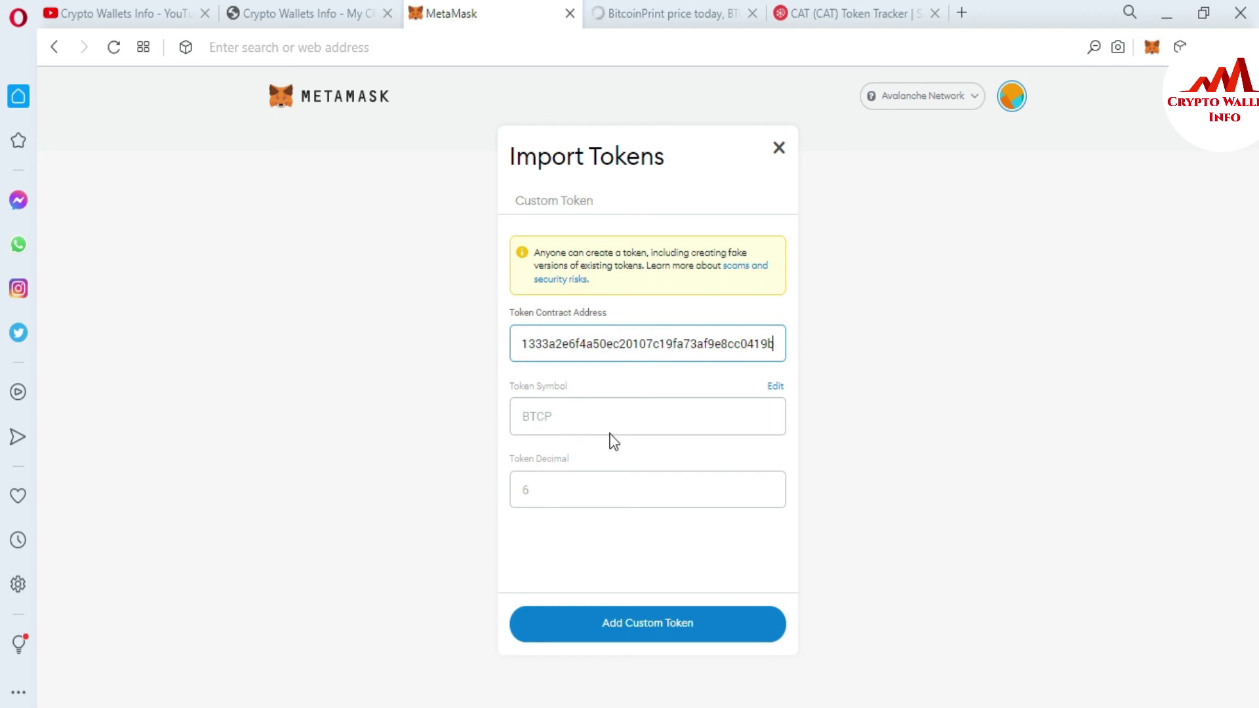
left_click(654, 623)
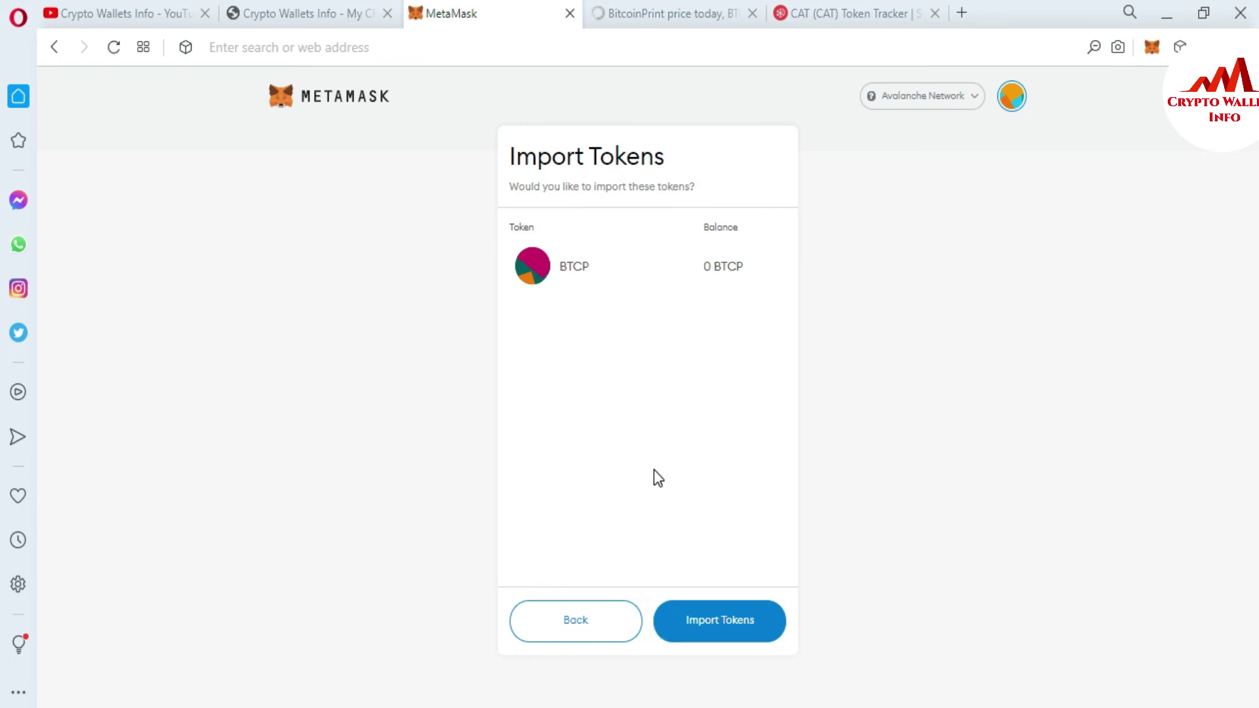
left_click(718, 624)
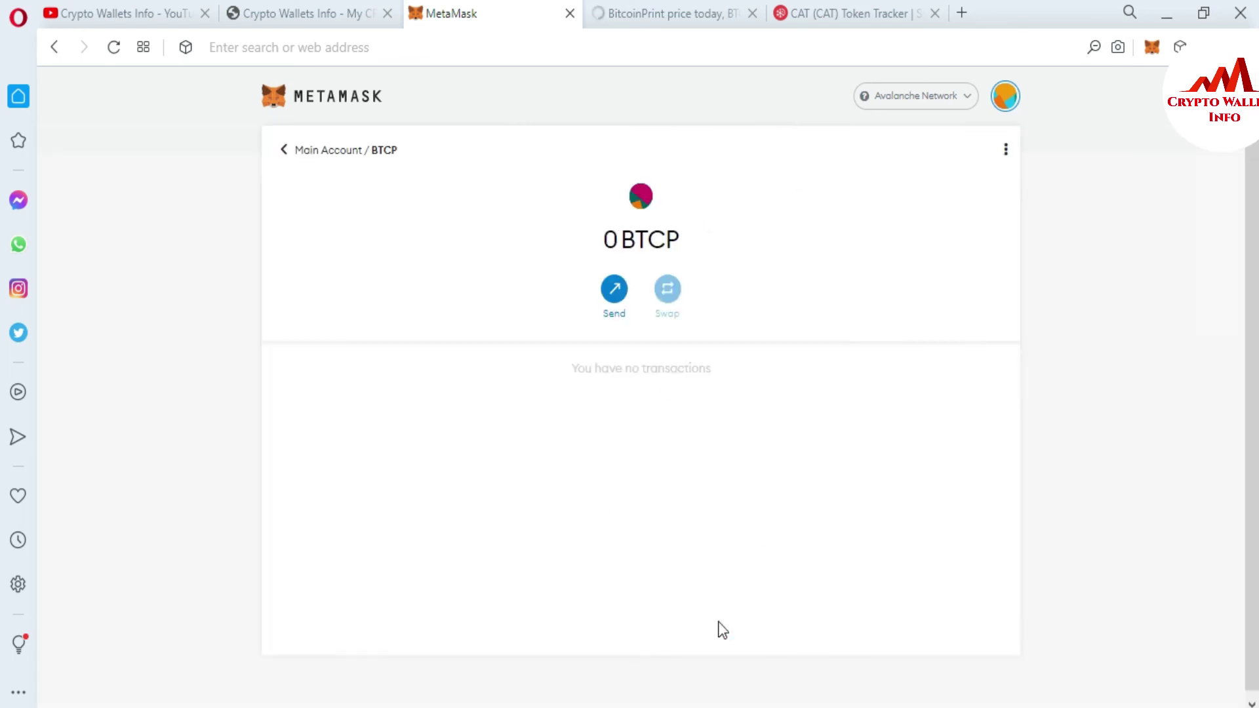
left_click(307, 153)
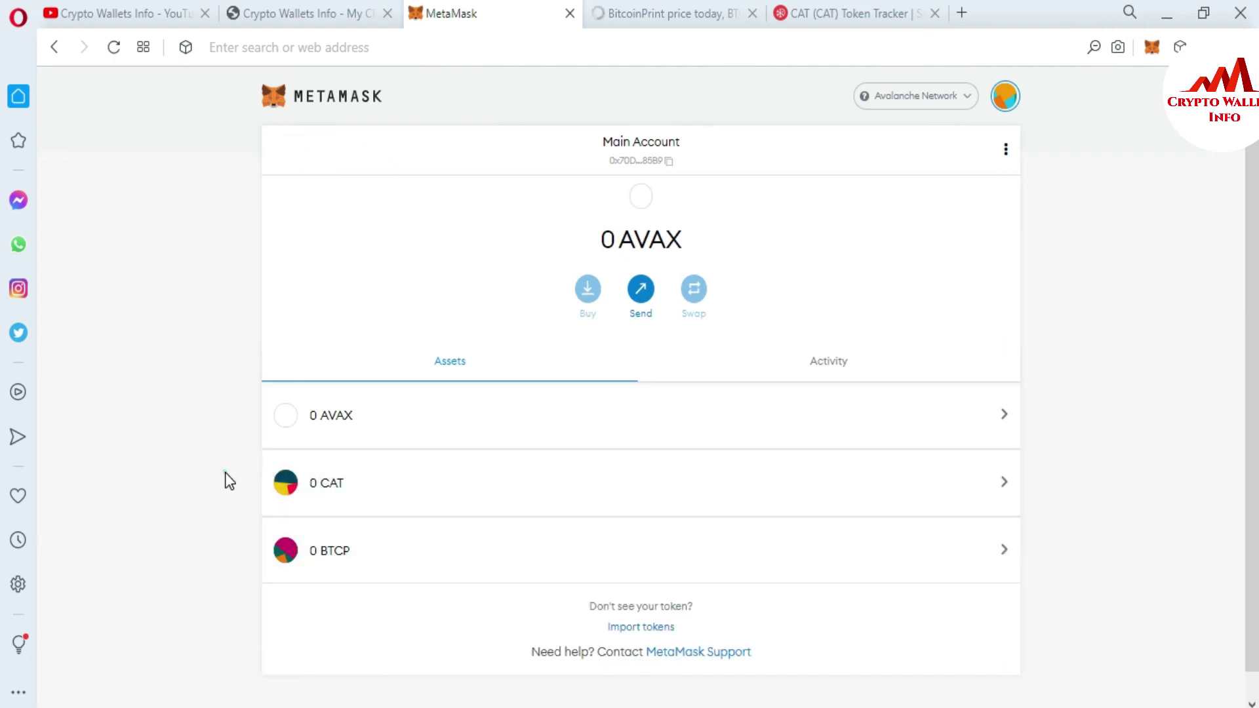
left_click_drag(226, 472, 384, 592)
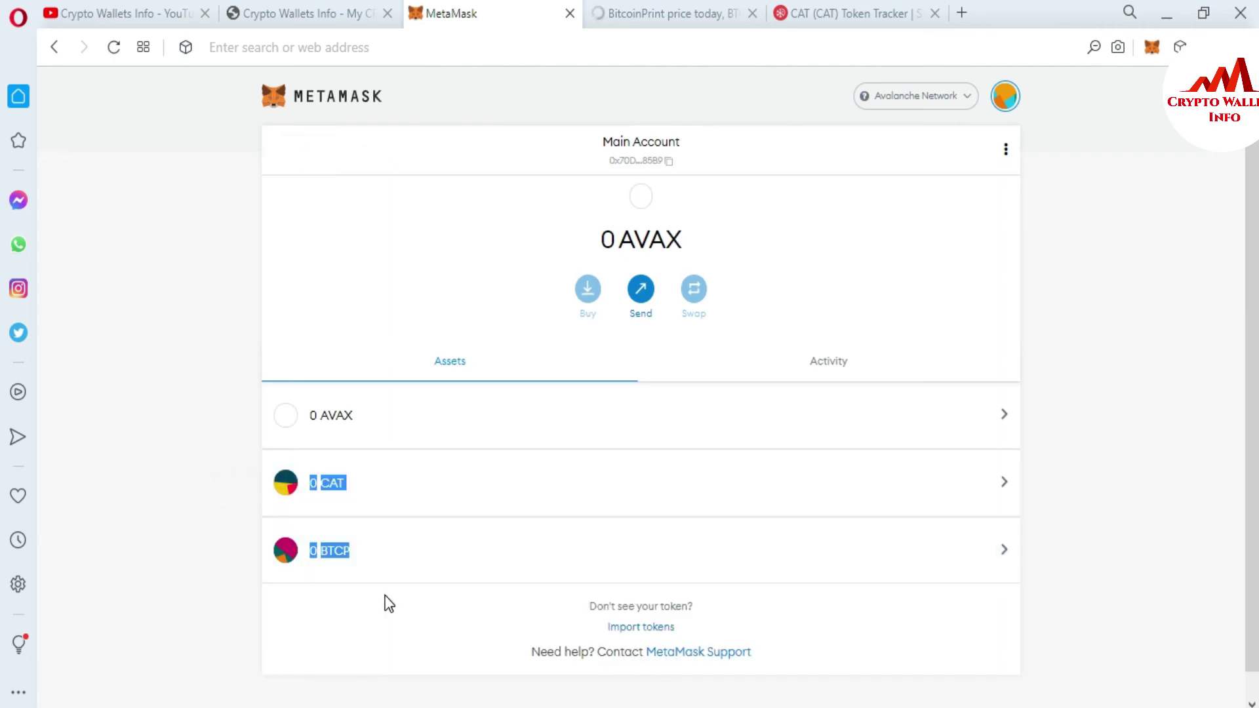